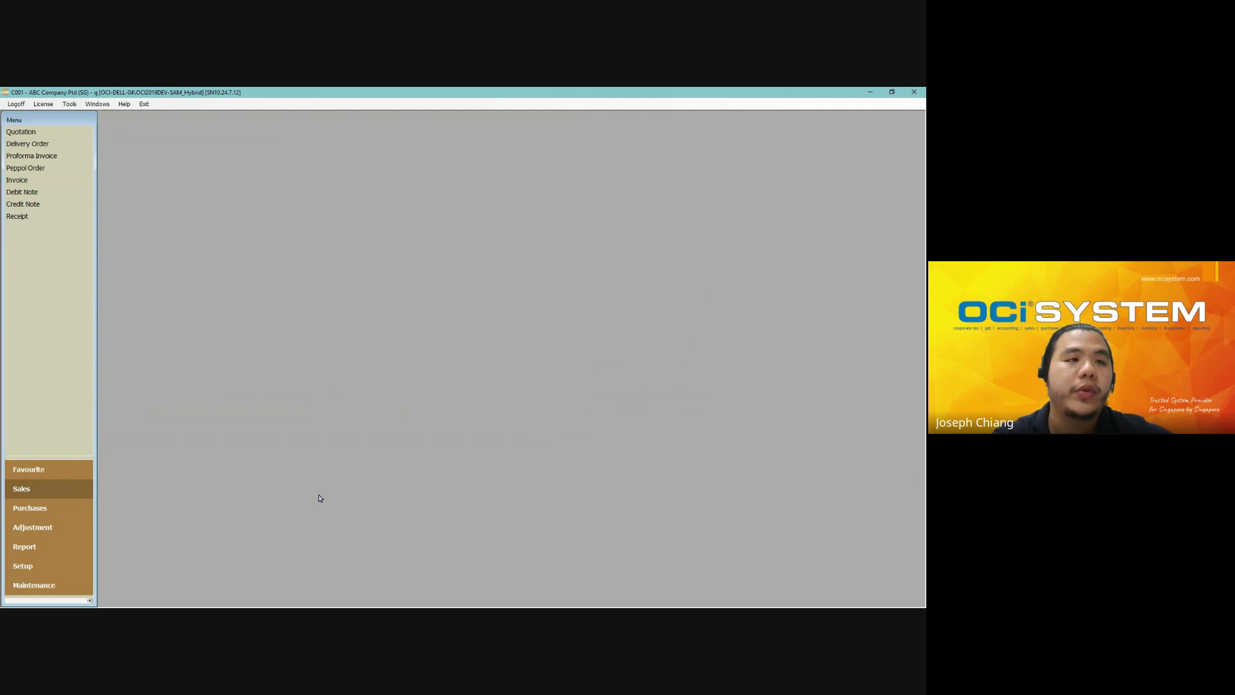
Step: Open the General Ledger, Trial Balance, Balance Sheet and Profit/Loss windows from the Financial reports
left_click(45, 556)
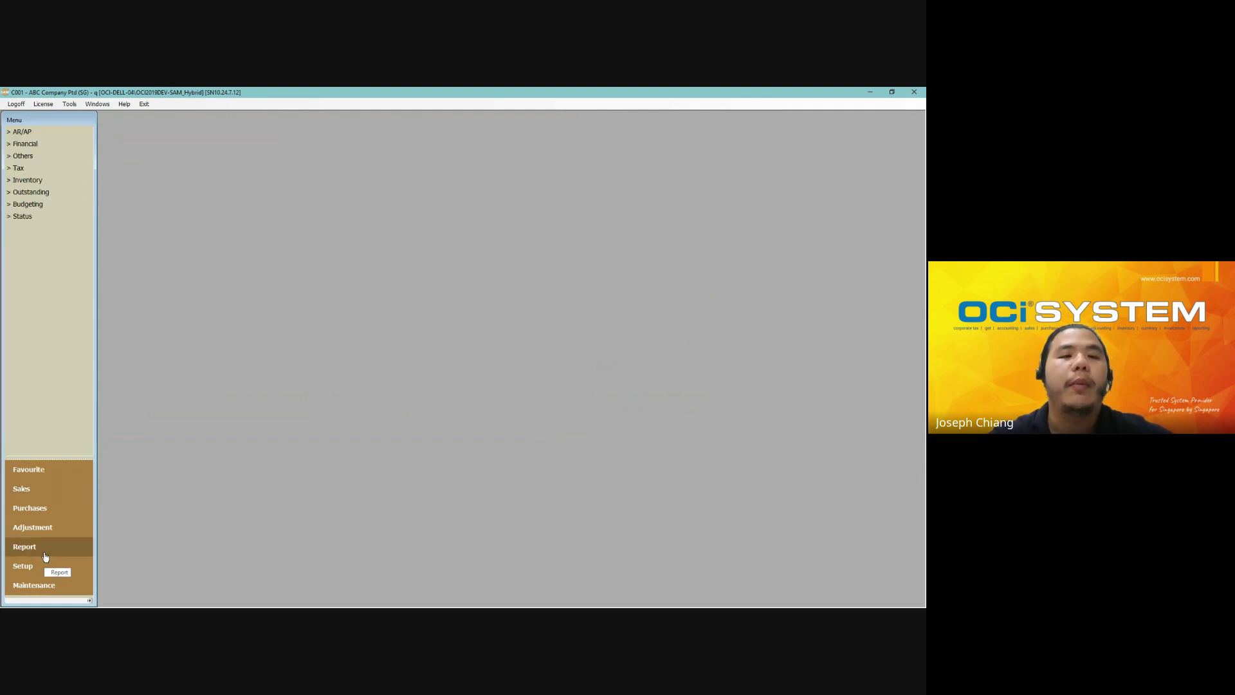
left_click(29, 144)
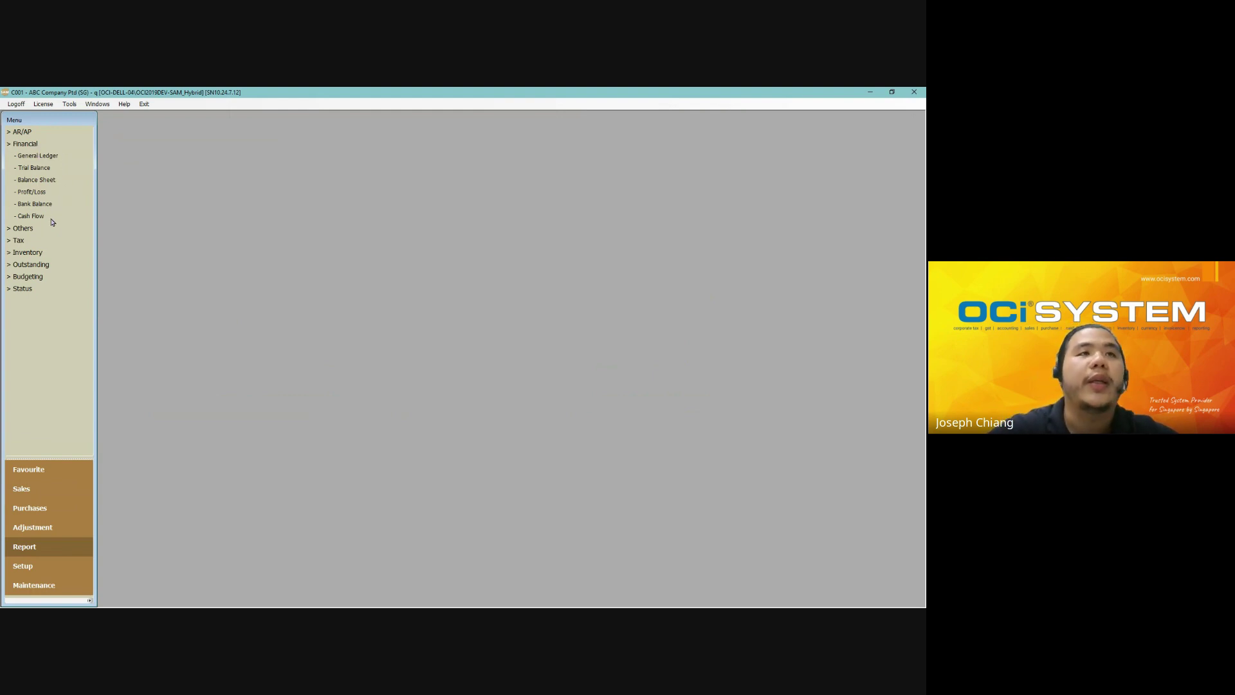
left_click(57, 157)
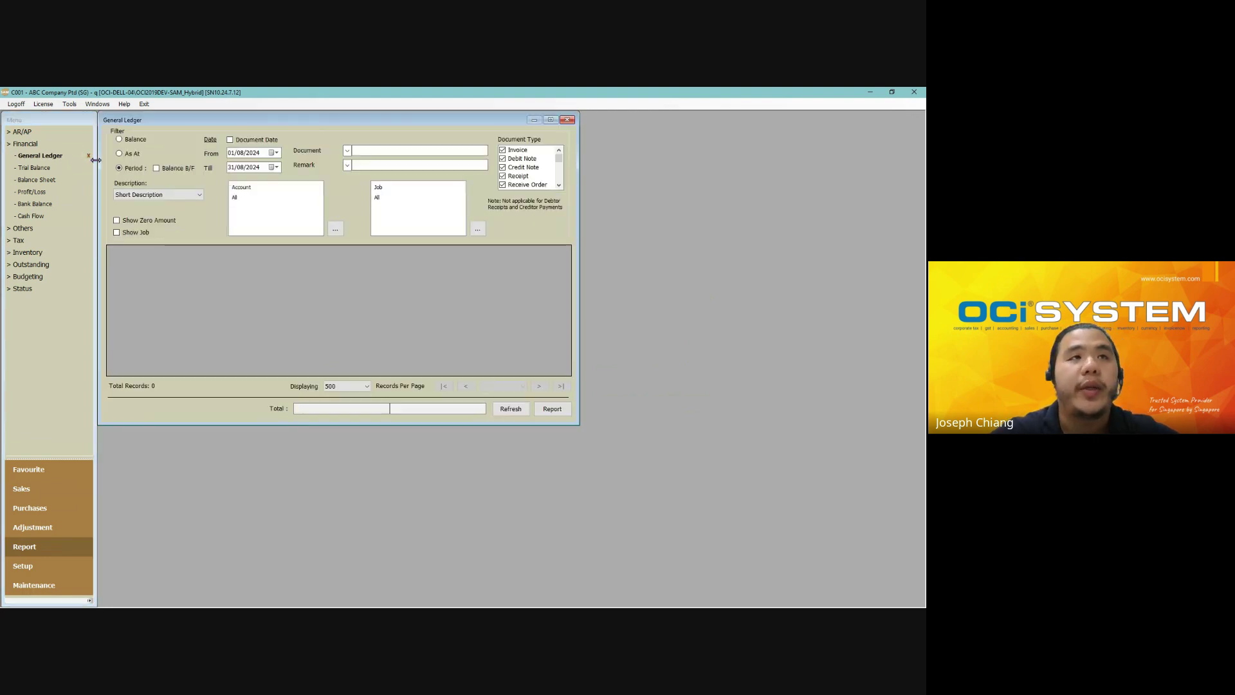
left_click(43, 169)
left_click(54, 181)
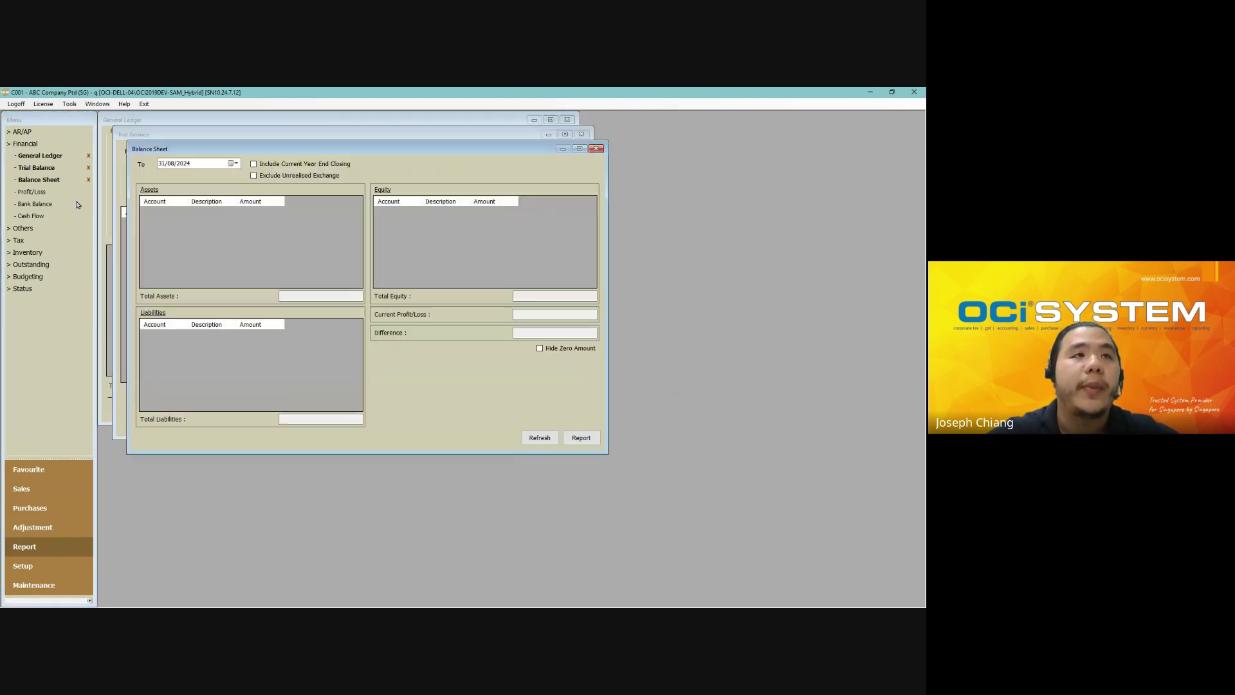
left_click(48, 196)
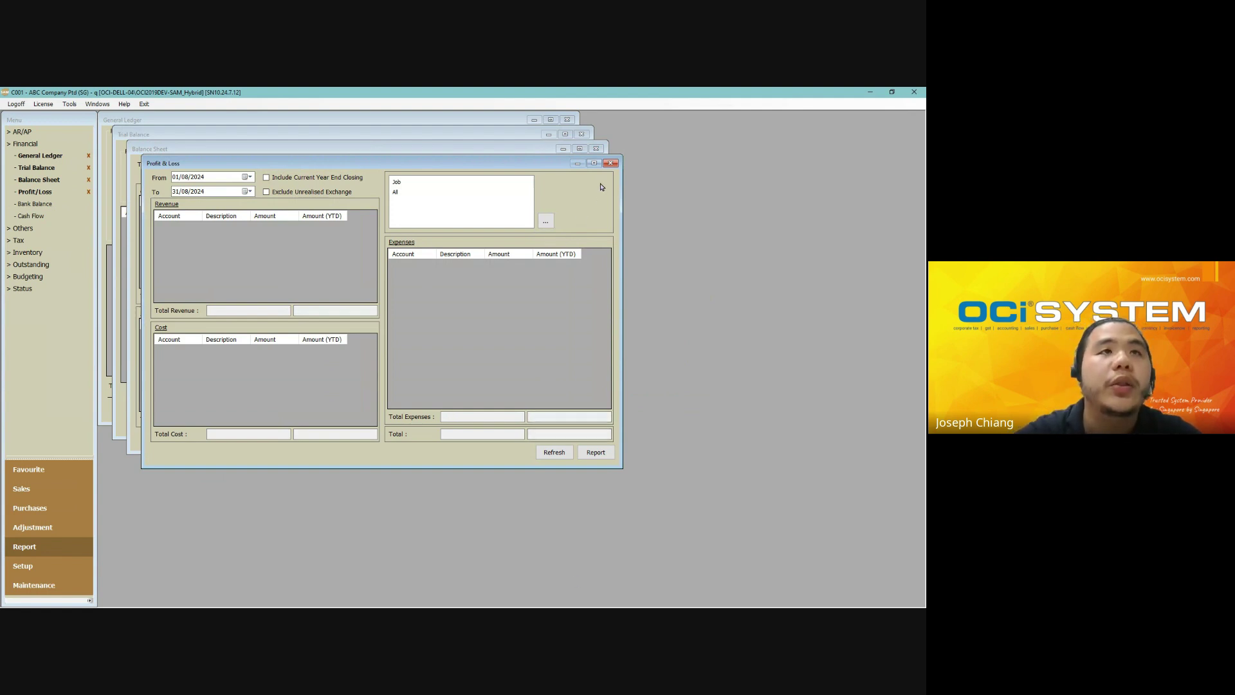
Step: Close the Profit & Loss, Balance Sheet and General Ledger windows, leaving only the Trial Balance open
left_click(610, 162)
left_click(597, 151)
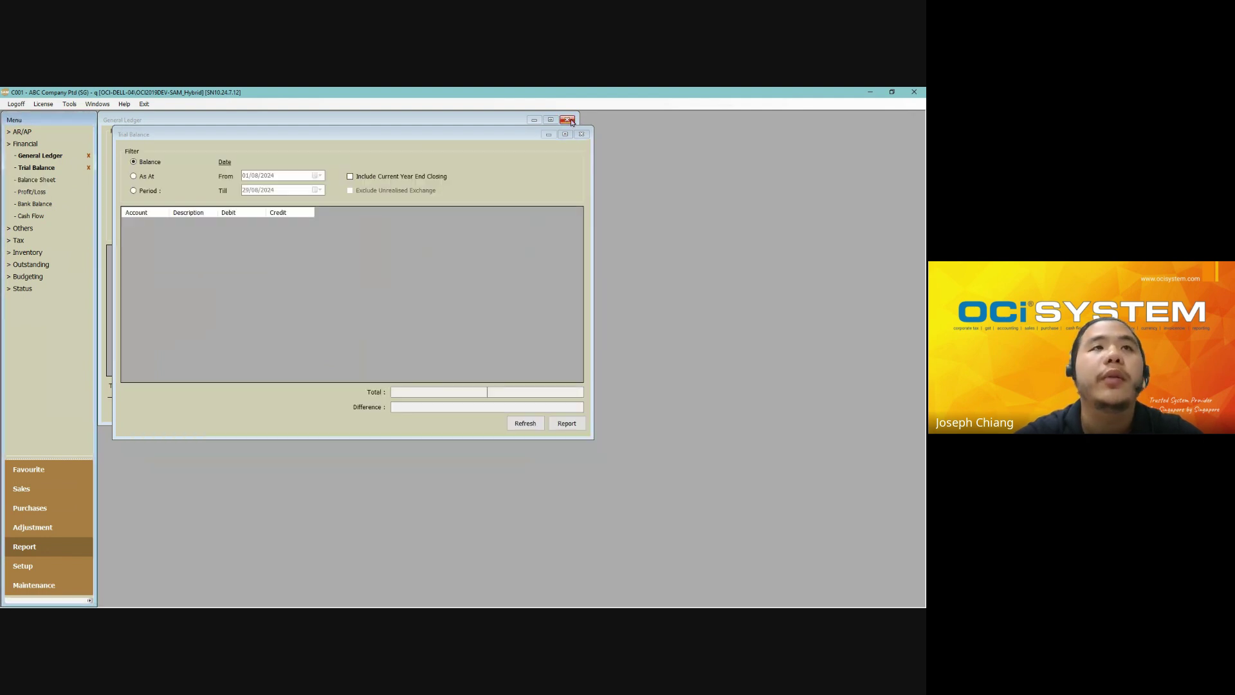
left_click(566, 120)
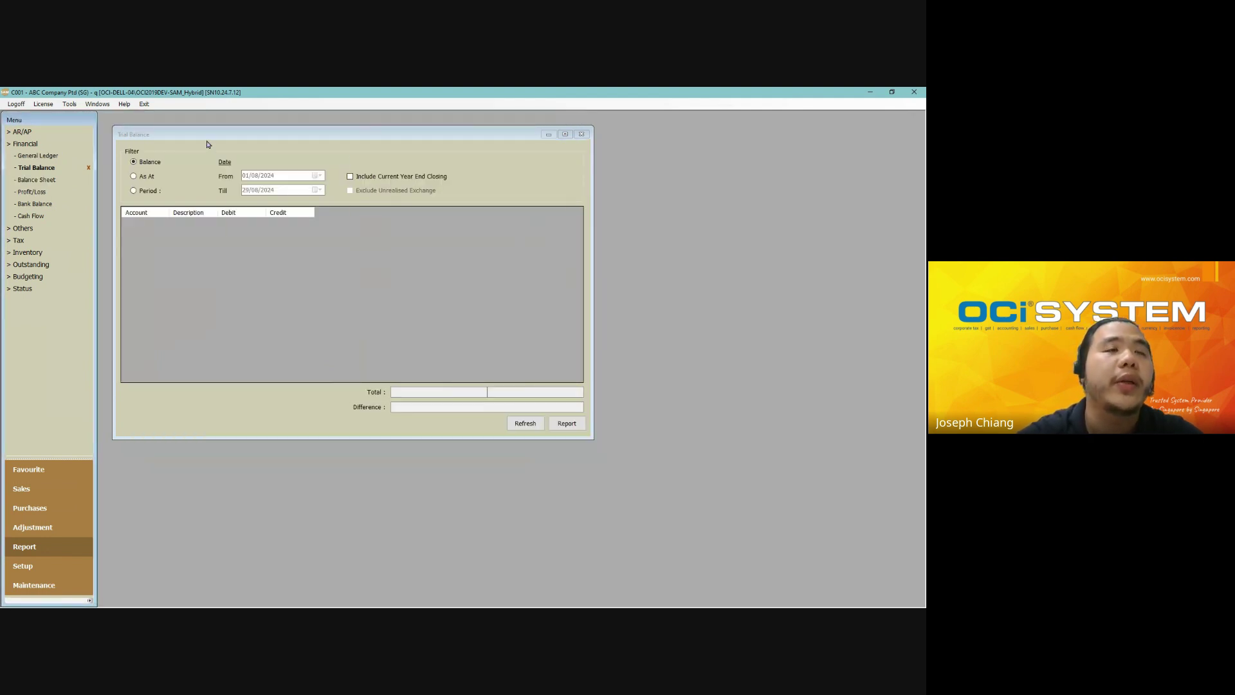
Step: Load the trial balance figures with the Balance filter and stretch the report window to the full workspace height
left_click_drag(206, 139, 198, 121)
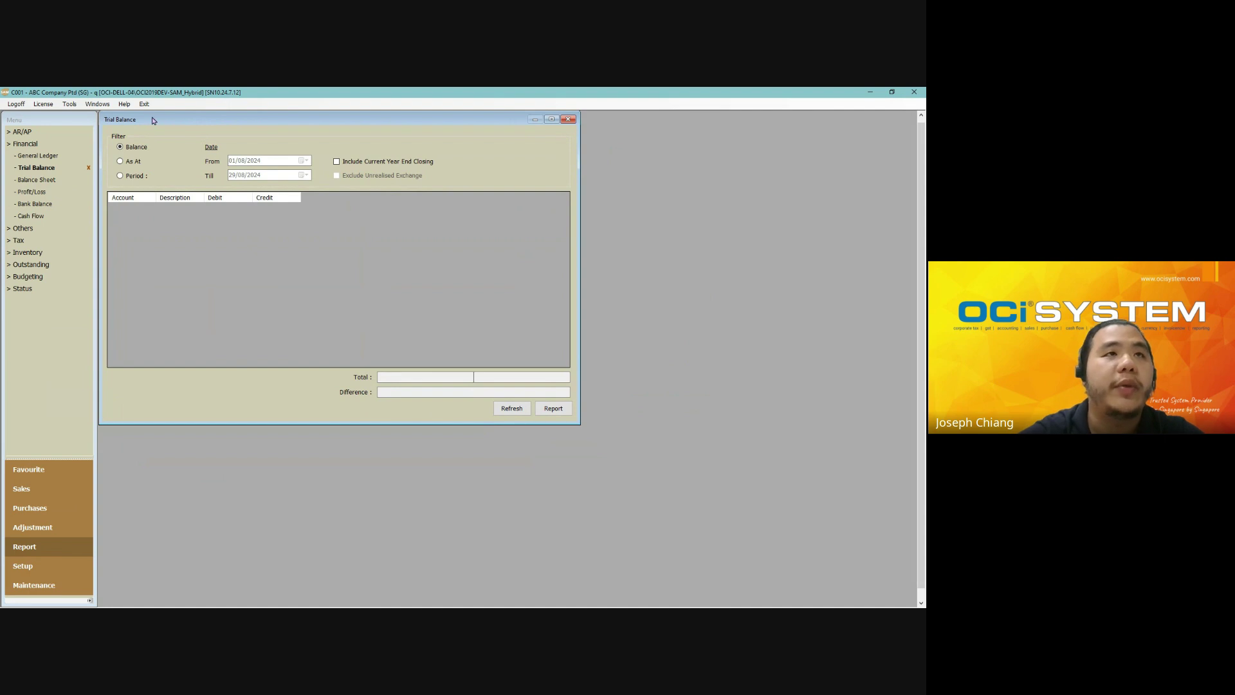
left_click_drag(153, 120, 154, 121)
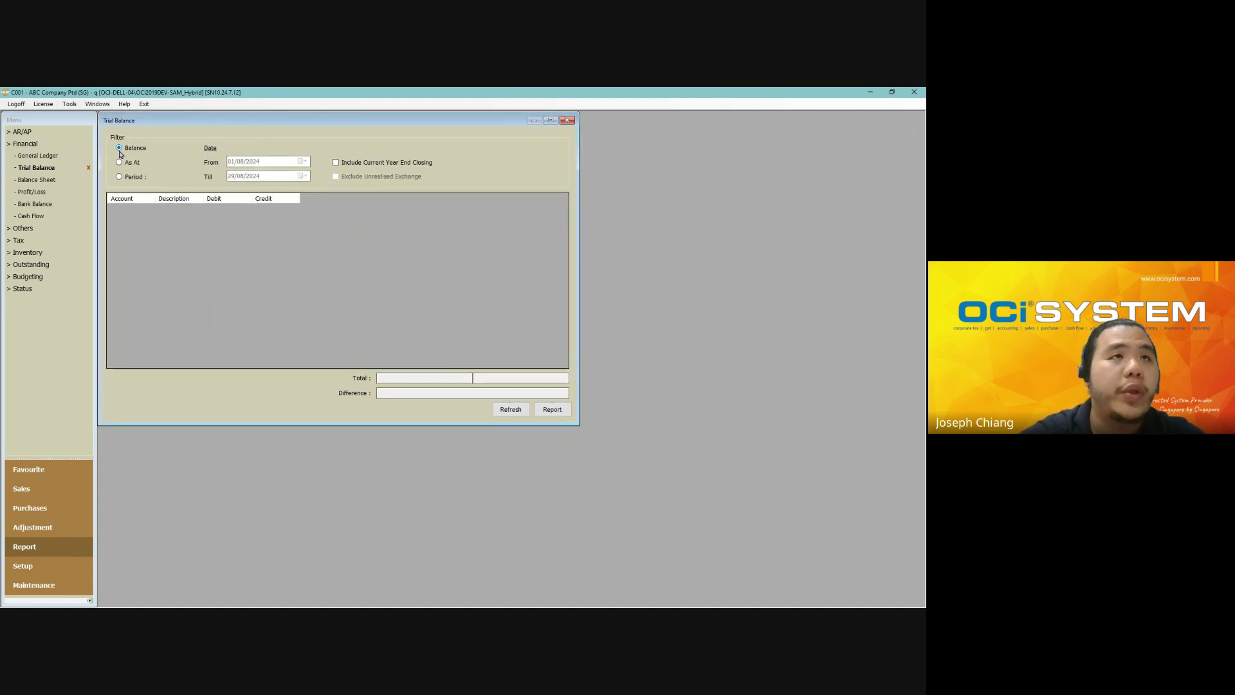
left_click(511, 409)
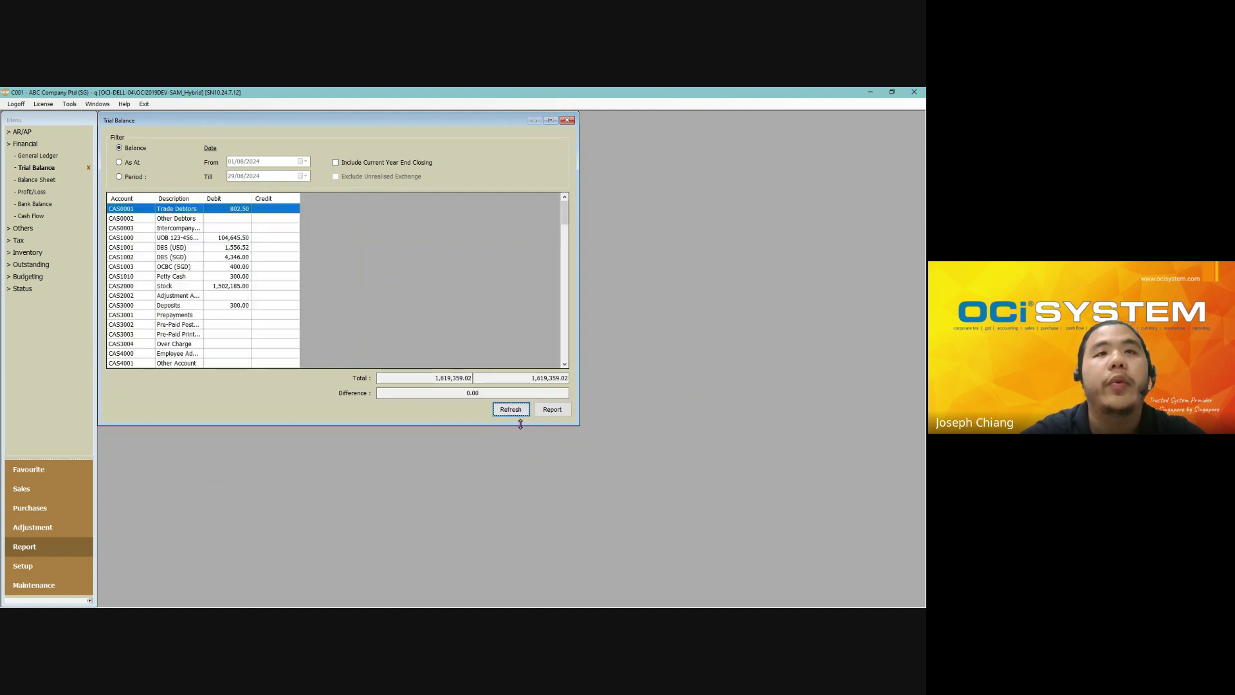
double_click(520, 424)
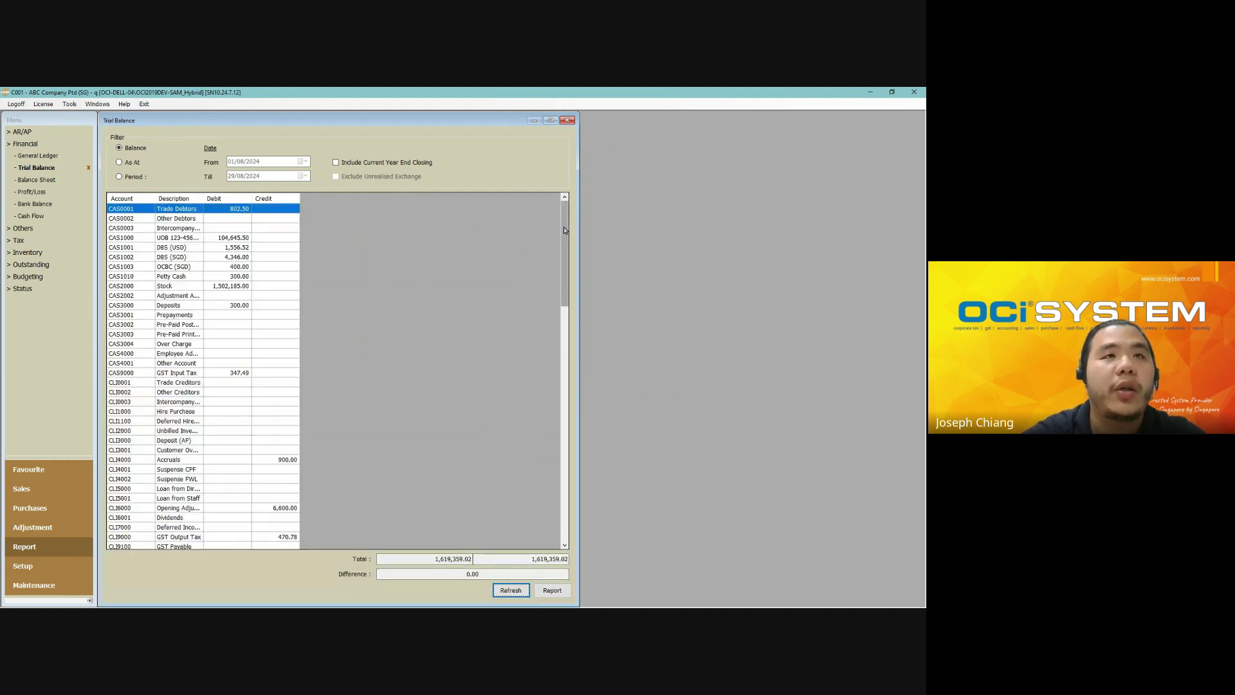
Step: Narrow the Trial Balance window and look through the debit and credit amounts down to the last account
mouse_move(565, 230)
left_mouse_down()
mouse_move(568, 470)
mouse_move(581, 213)
left_mouse_up()
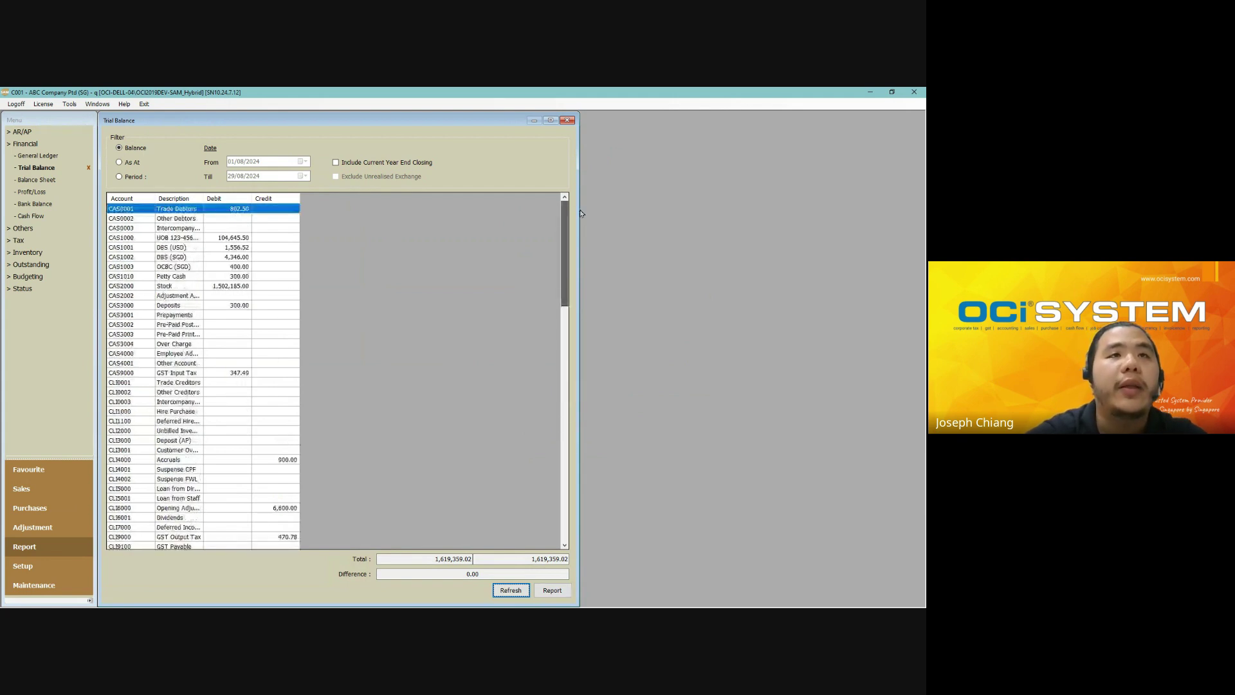
left_click(238, 242)
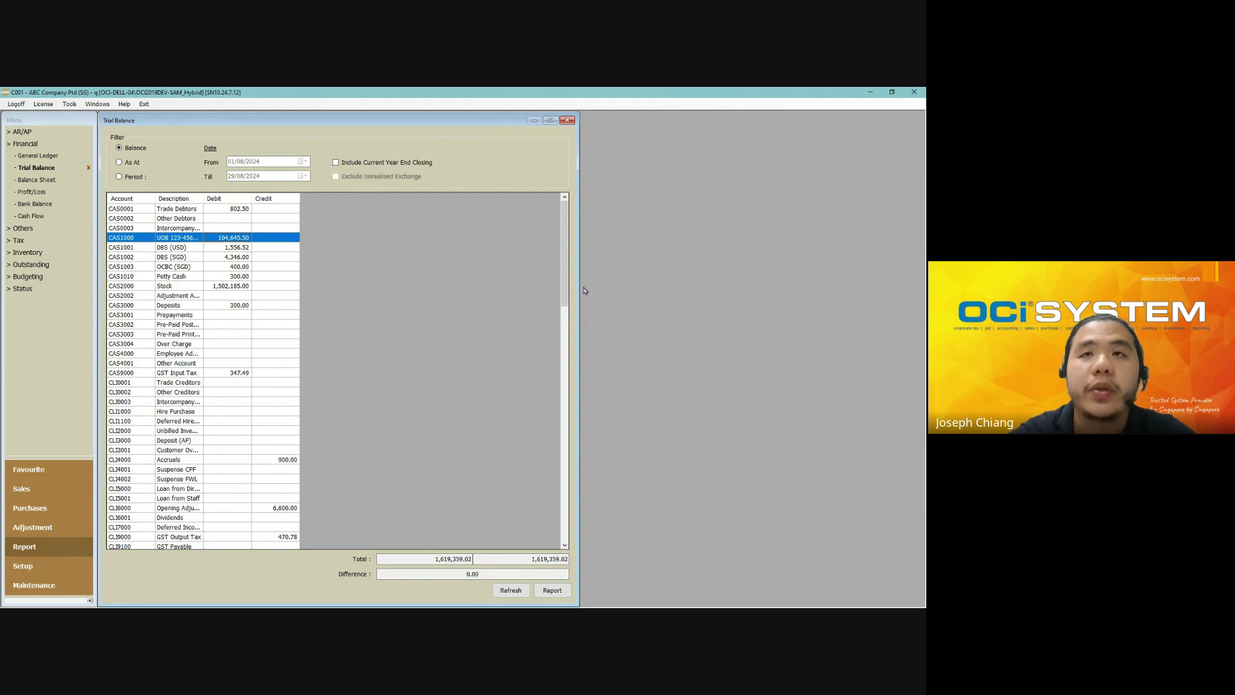
left_click_drag(579, 290, 468, 285)
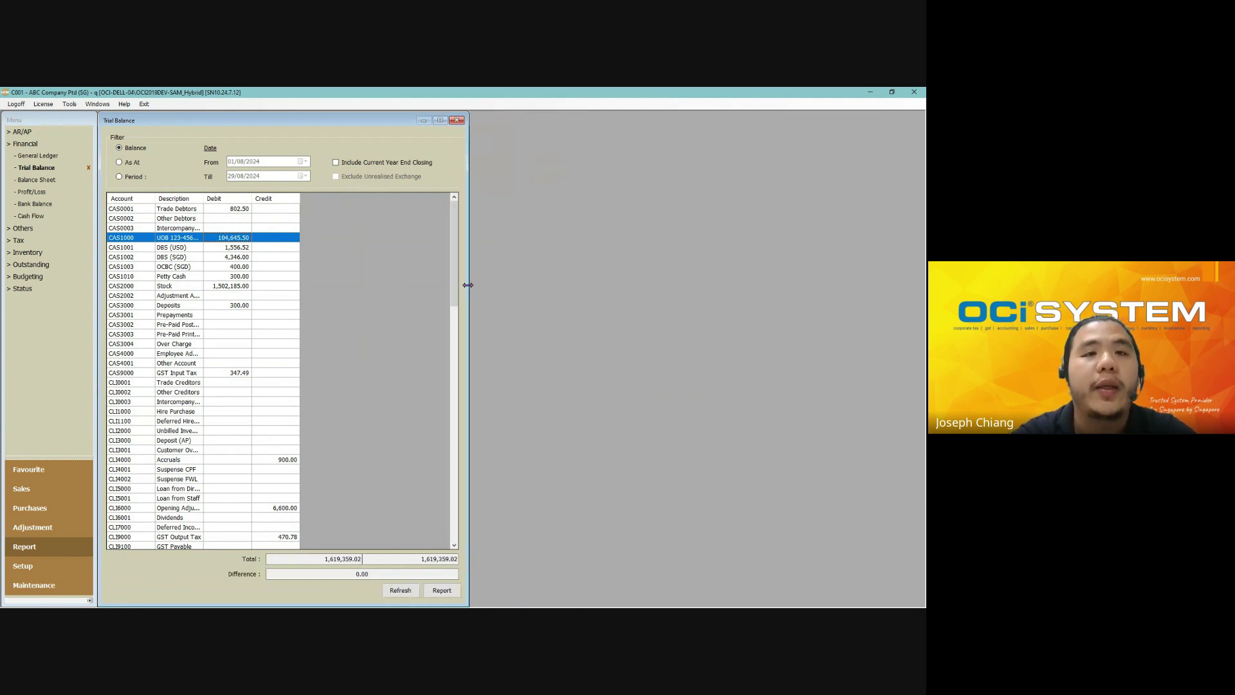
scroll(250, 407, "down", 3)
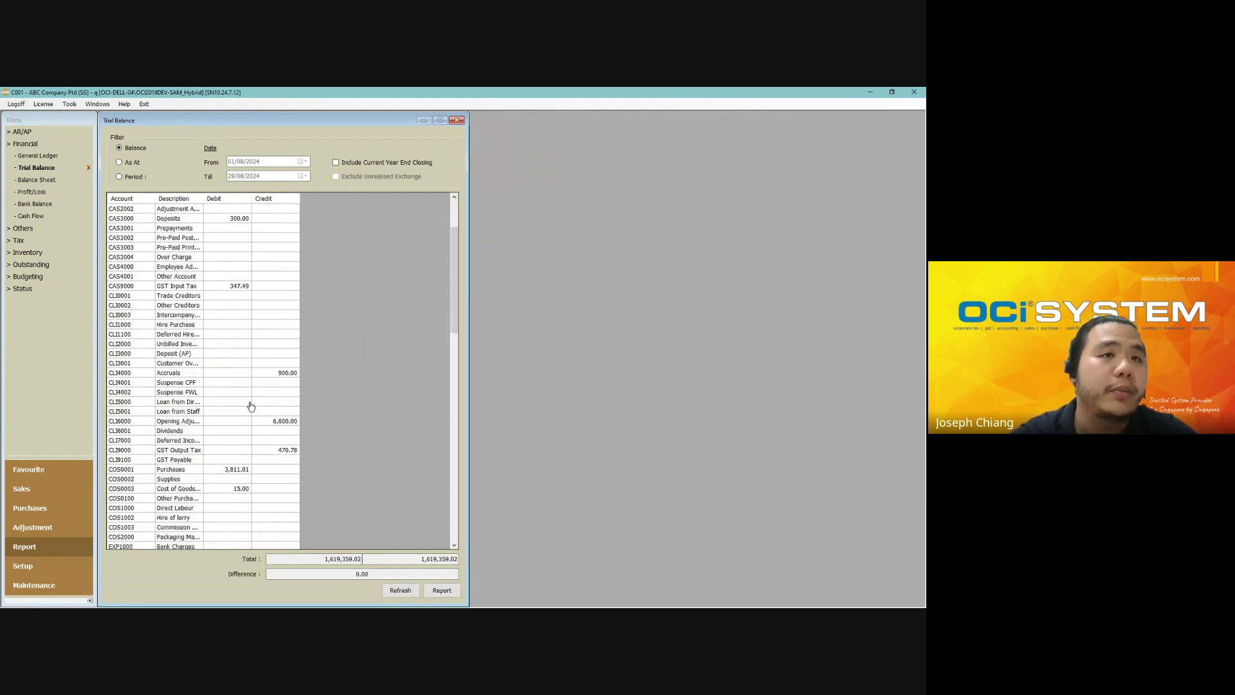
scroll(251, 407, "down", 5)
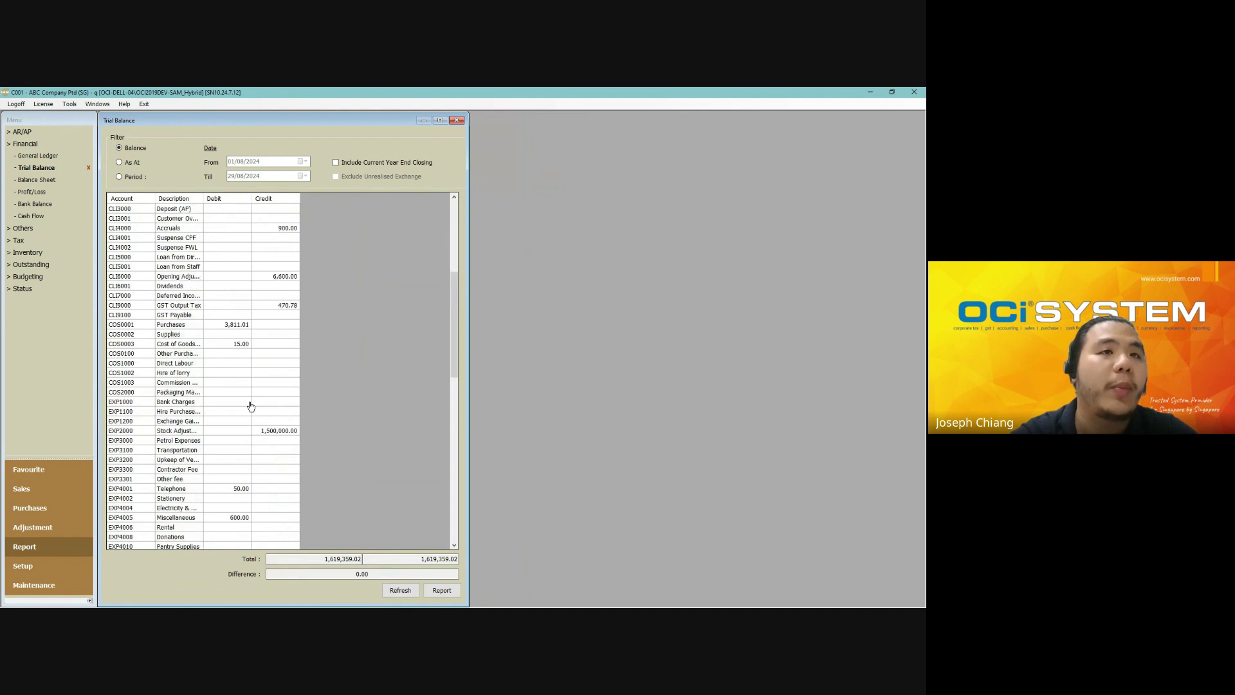
scroll(250, 406, "down", 12)
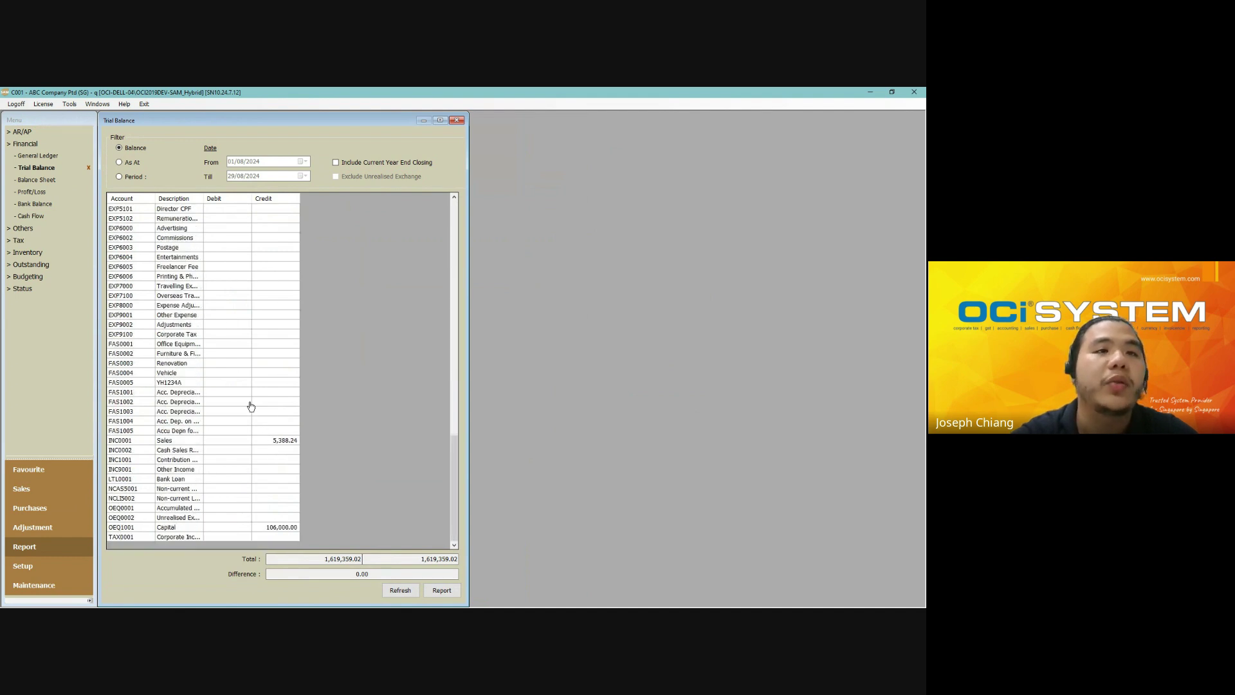
Step: Drill down from the OEQ1001 Capital amount into its General Ledger, placing that window so the trial balance's Capital row stays visible
left_click(264, 529)
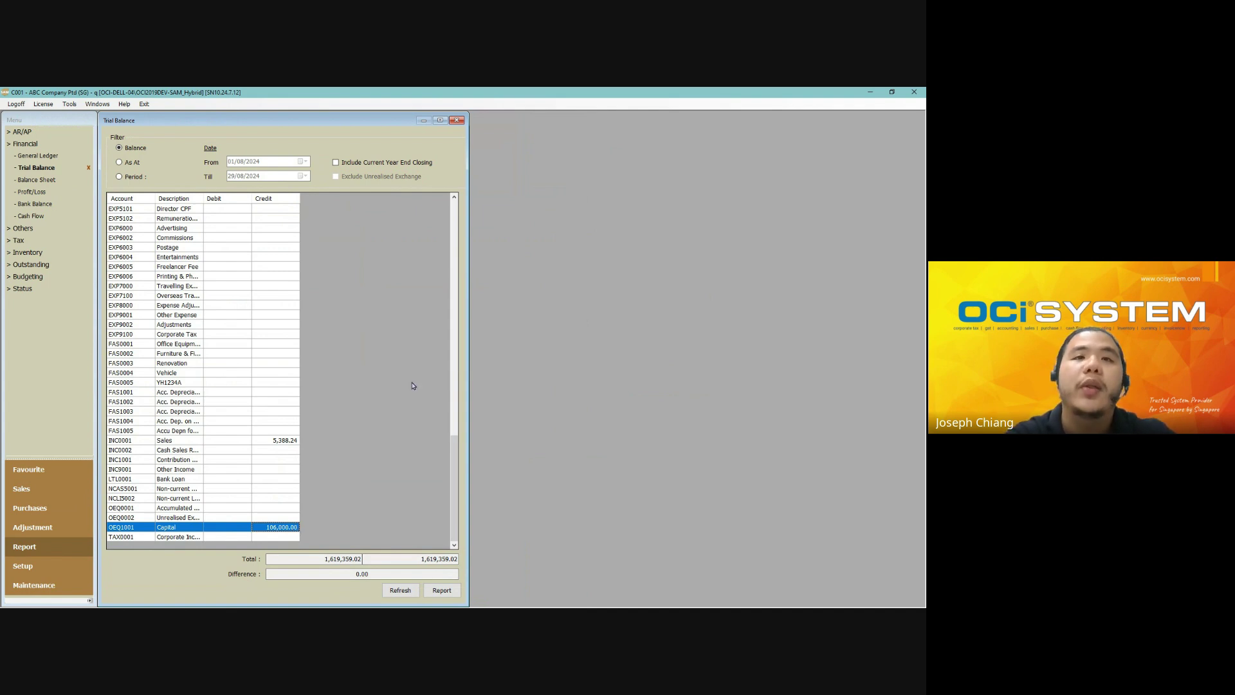
double_click(263, 529)
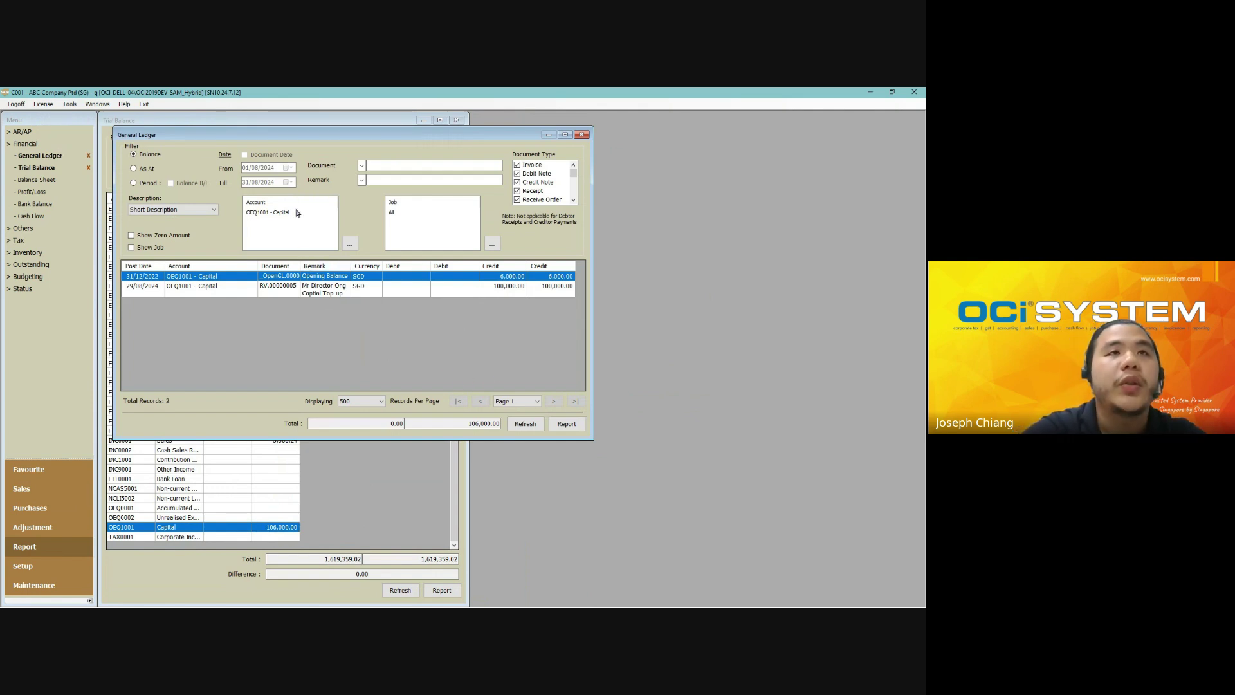
left_click_drag(114, 138, 110, 138)
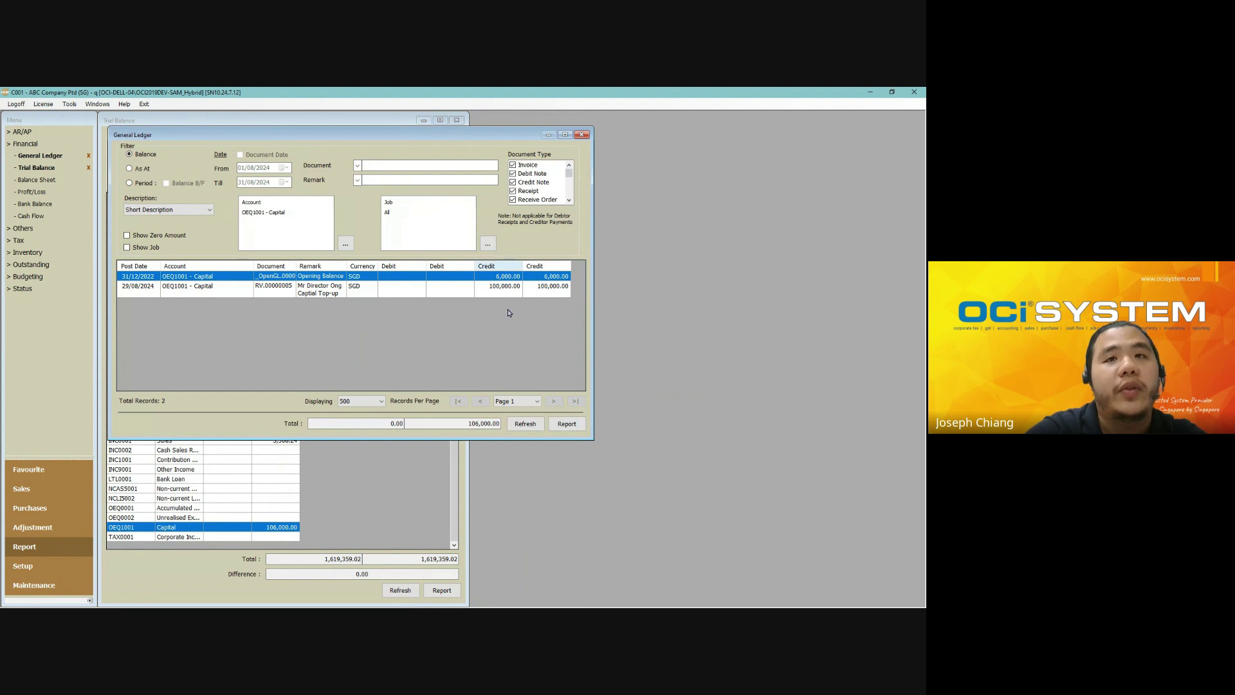
left_click(281, 216)
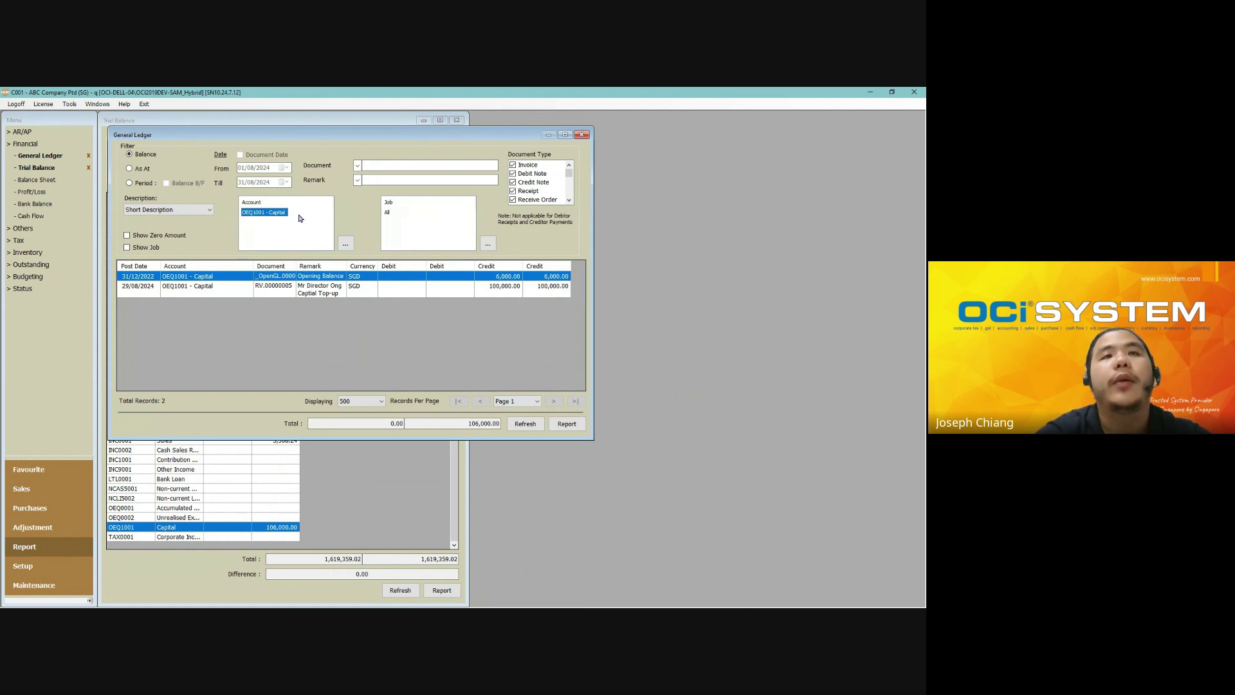
left_click_drag(162, 138, 152, 205)
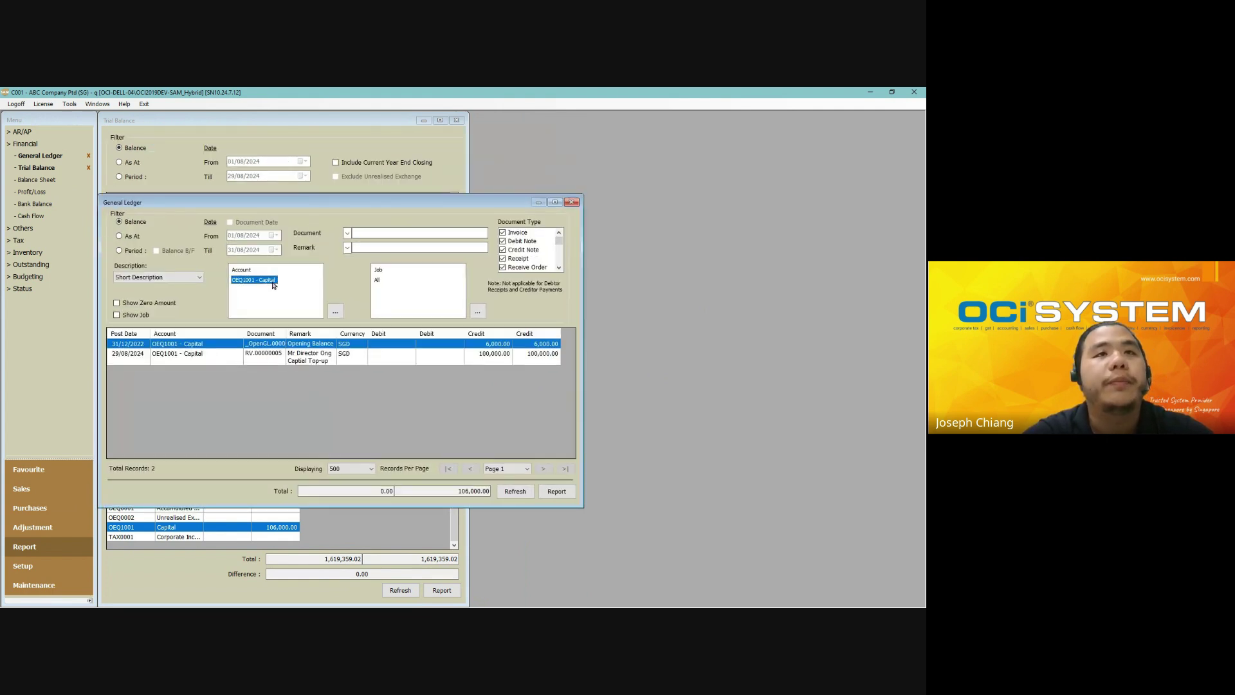
left_click_drag(317, 209, 324, 206)
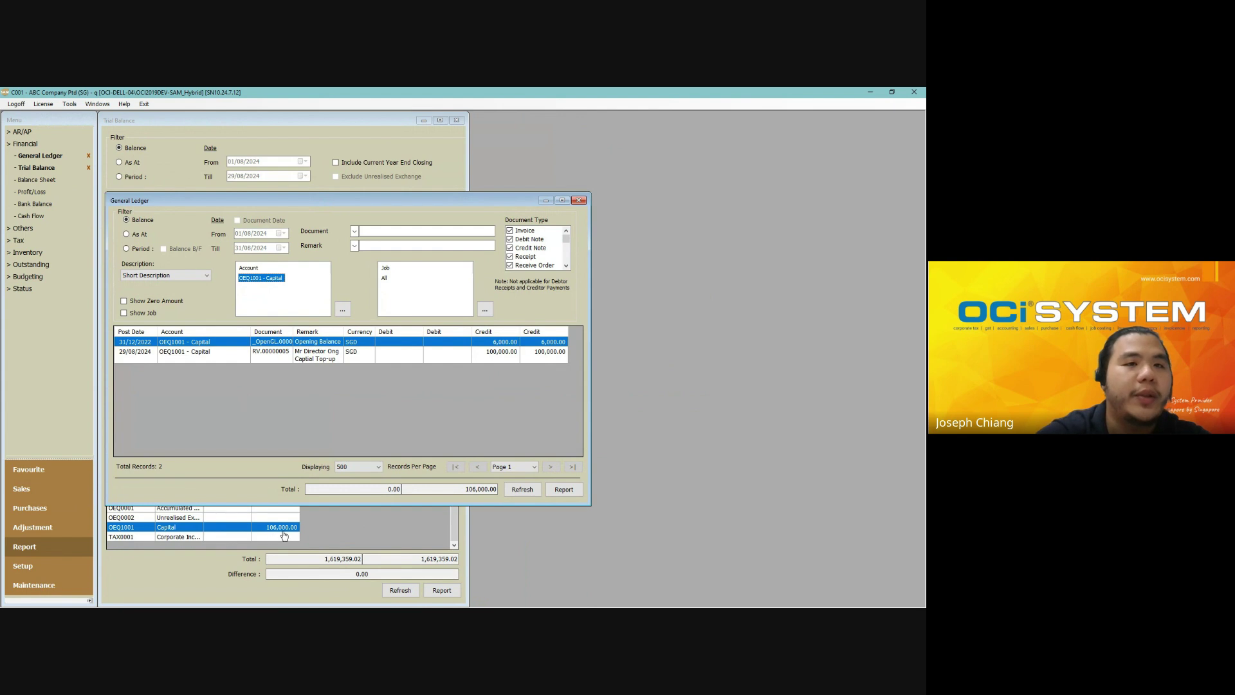
Step: Refresh the General Ledger for the Capital account and compare its two entries and credit total with the trial balance
left_click(306, 292)
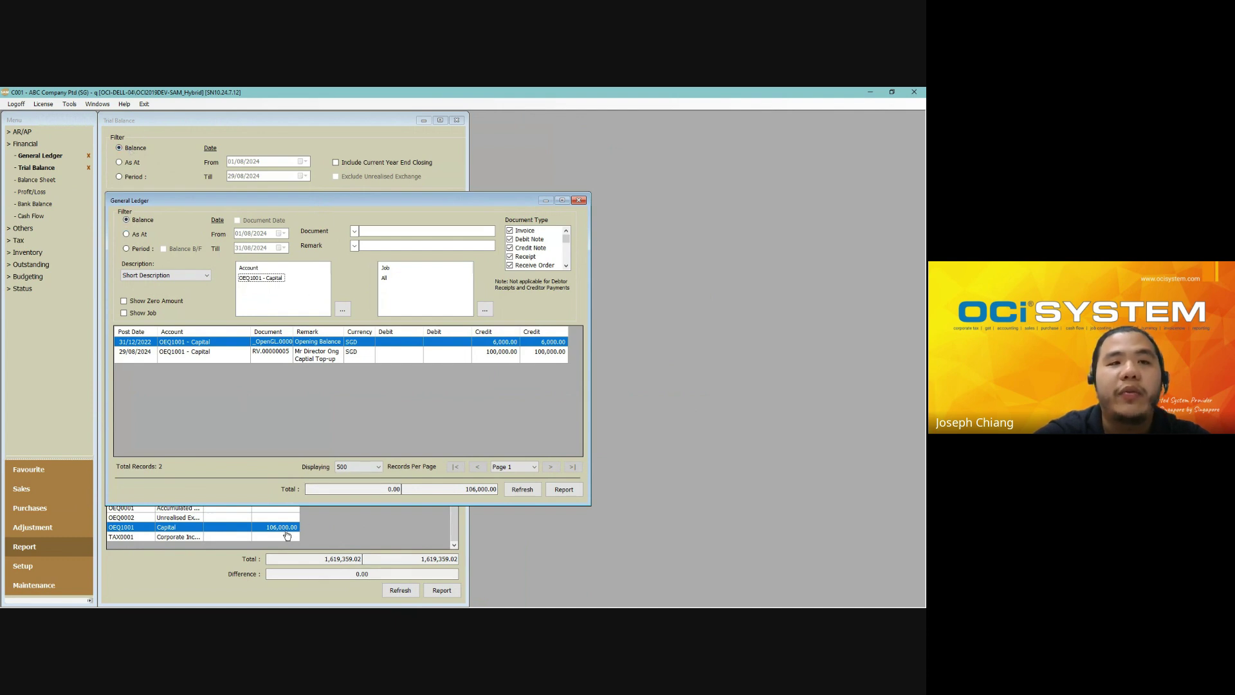
left_click(276, 279)
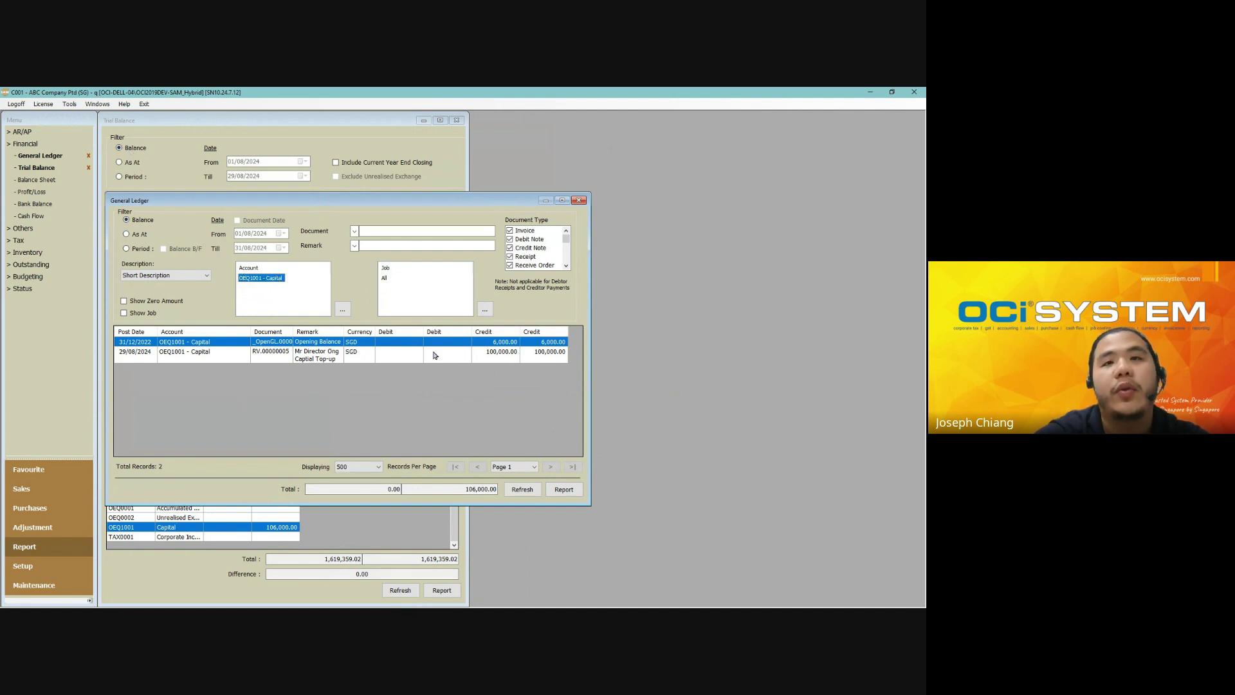
left_click(522, 489)
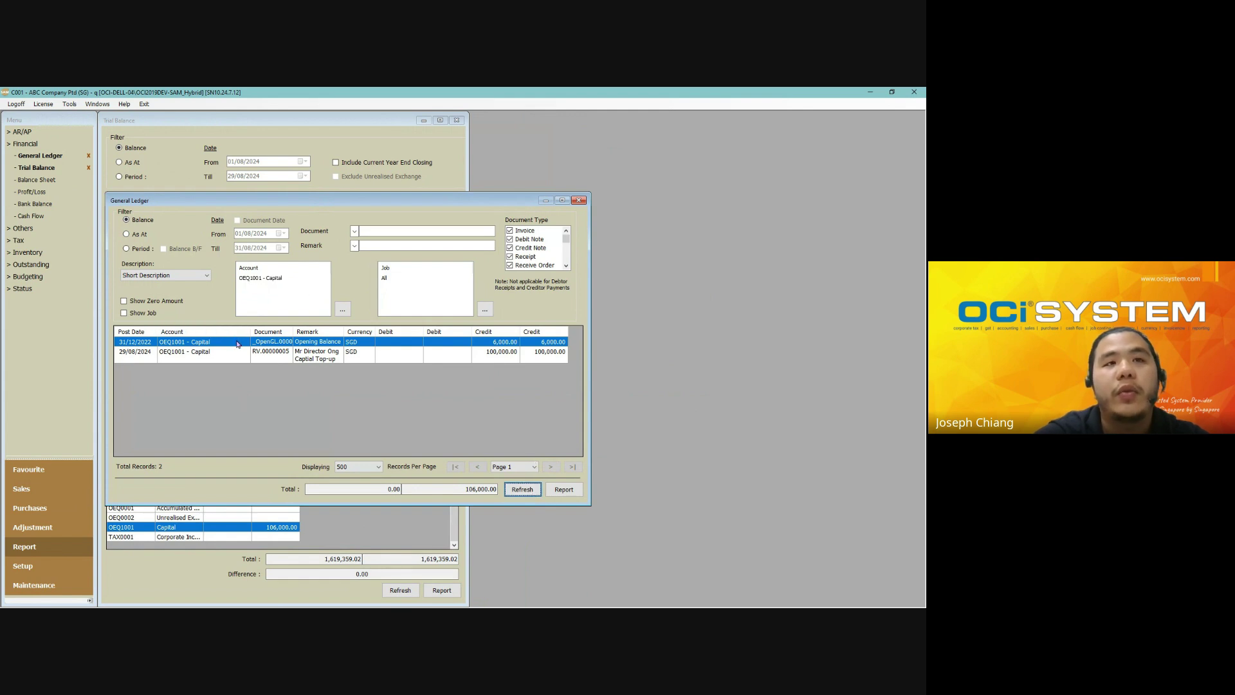
left_click_drag(237, 344, 237, 355)
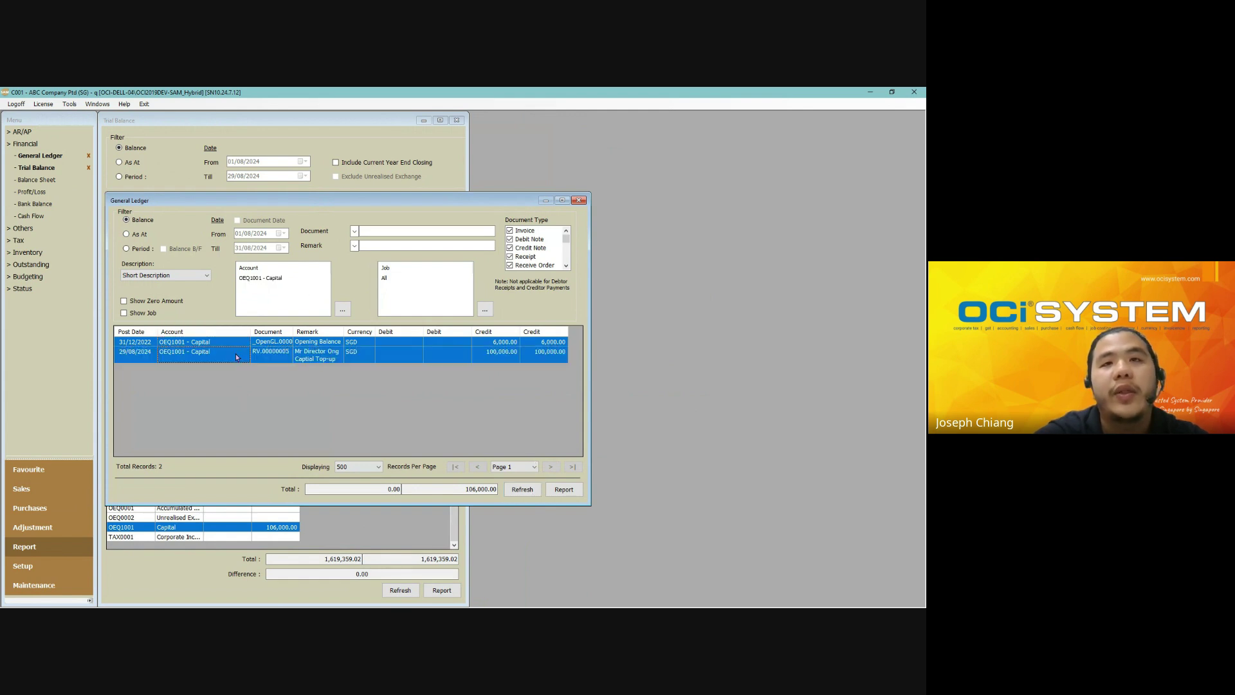
double_click(483, 489)
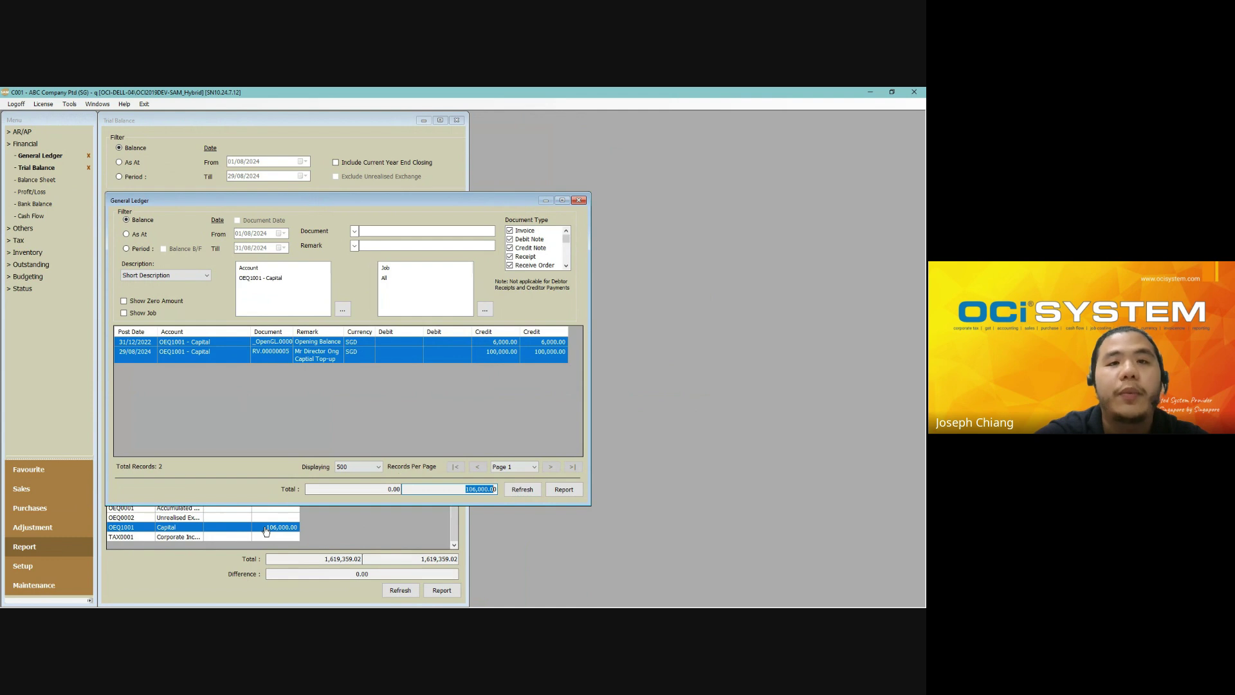
Step: Examine the Capital account's opening balance and capital top-up entries one at a time in the General Ledger
left_click(486, 359)
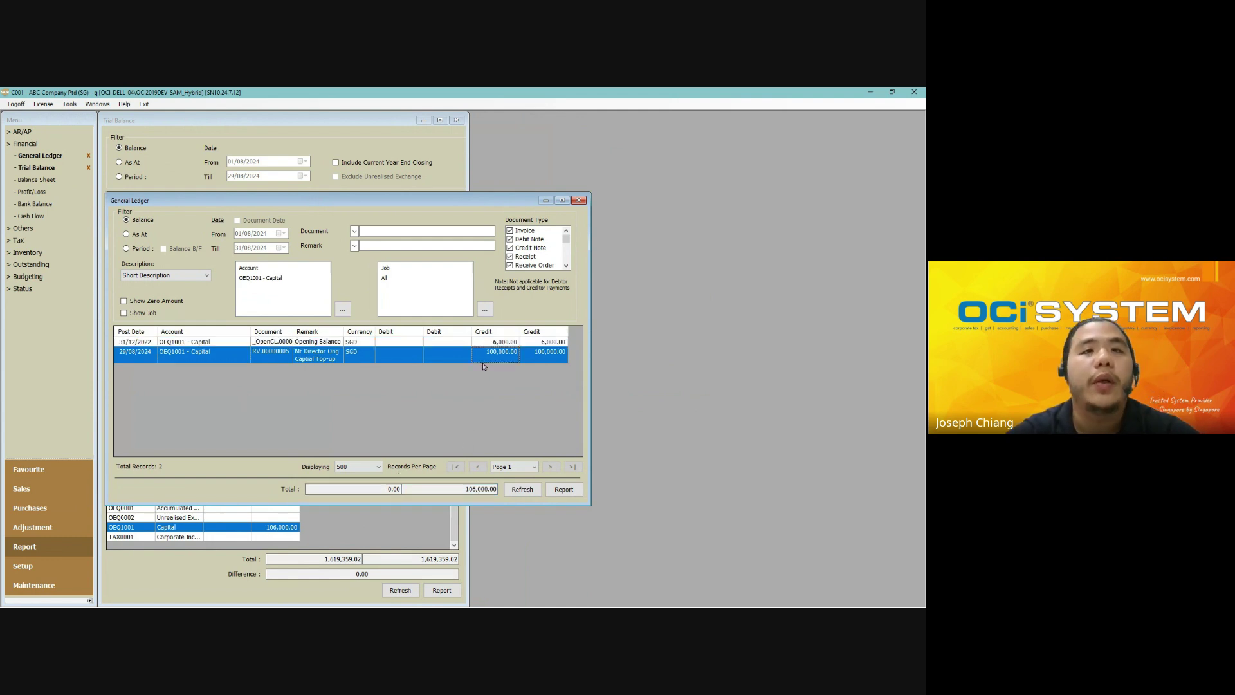
left_click(440, 343)
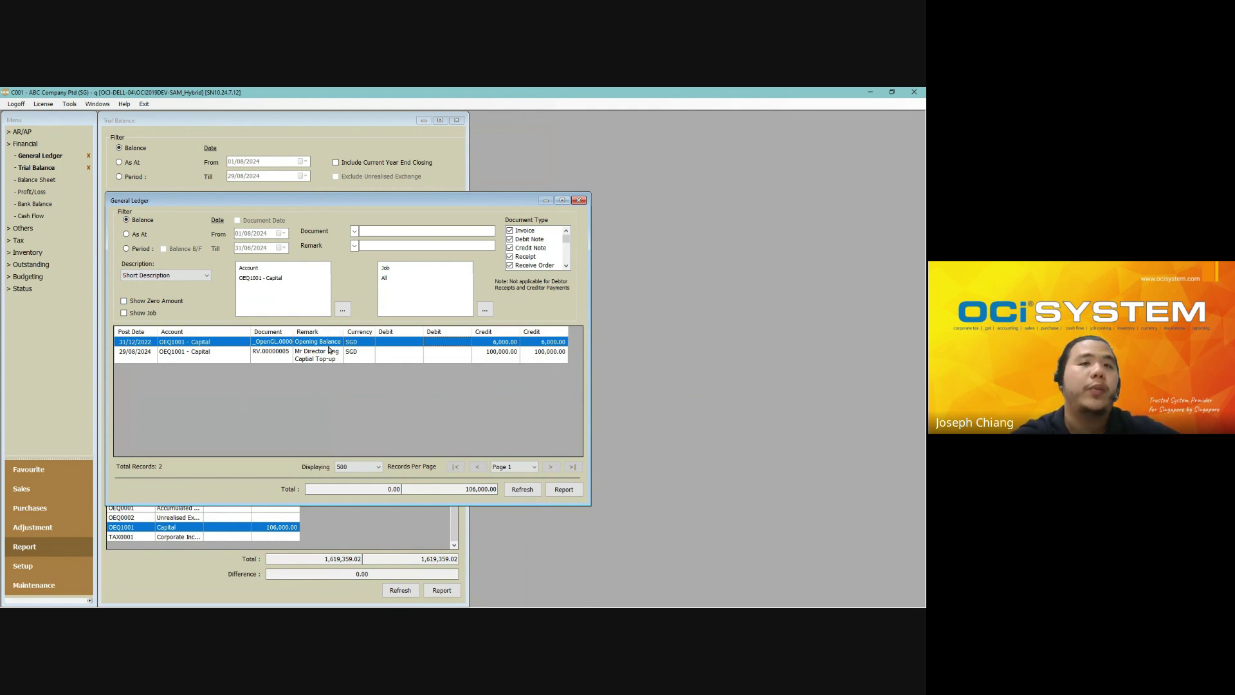
left_click(237, 352)
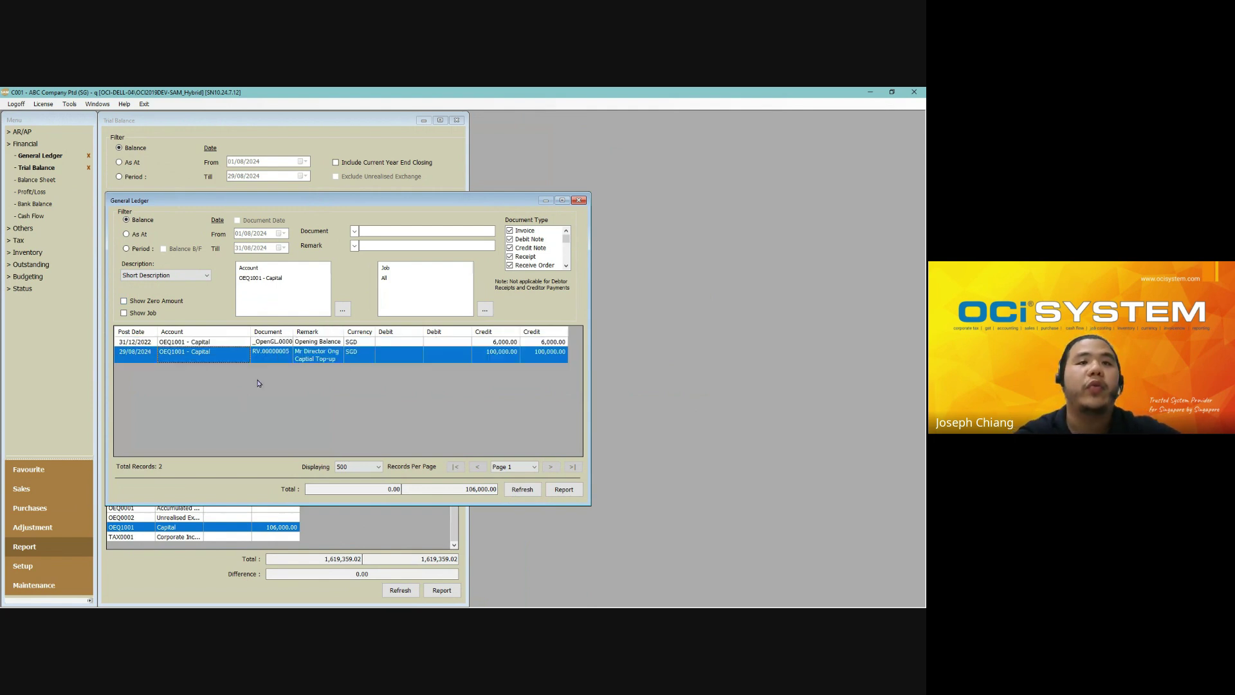
left_click(457, 343)
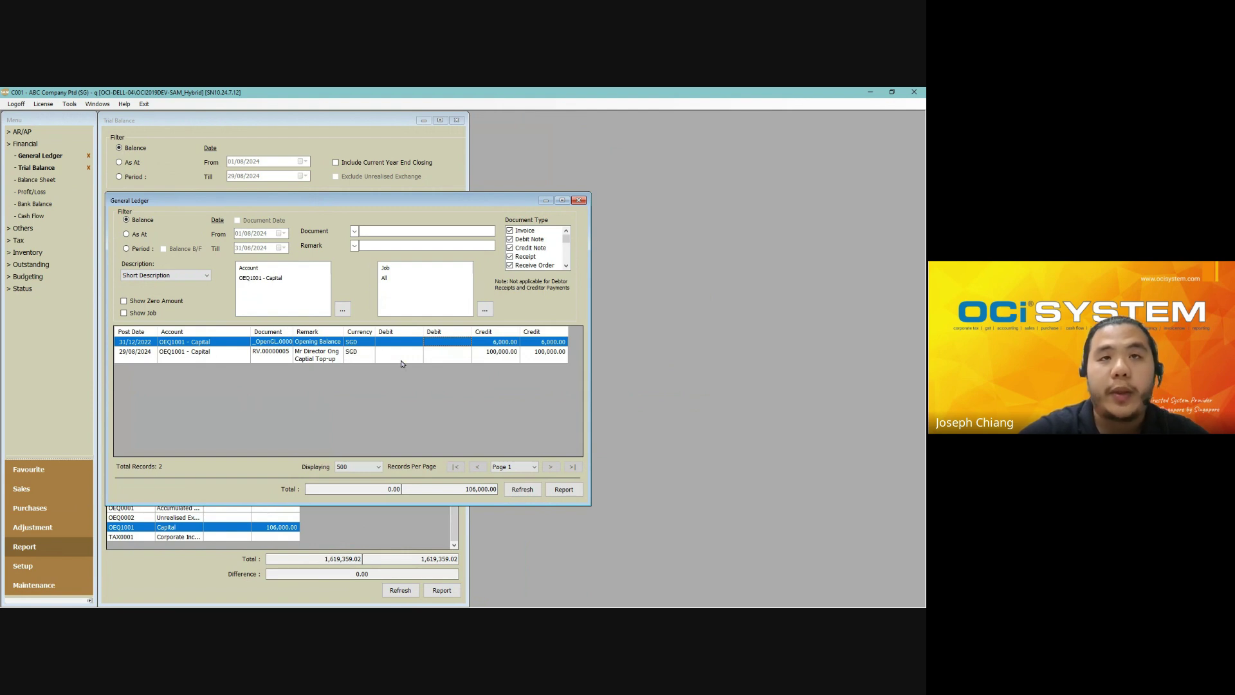
Step: Open the receipt voucher behind the 29/08/2024 capital top-up entry and reposition its window over the workspace
left_click(260, 356)
double_click(260, 358)
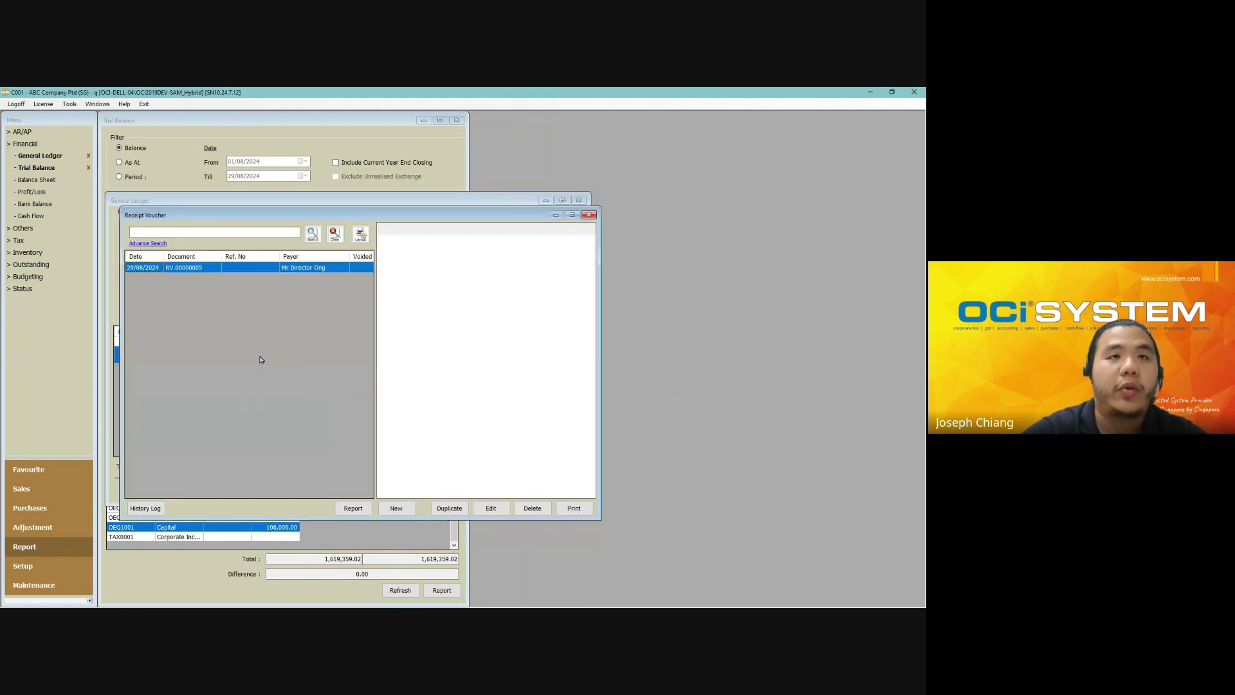
left_click_drag(296, 217, 514, 319)
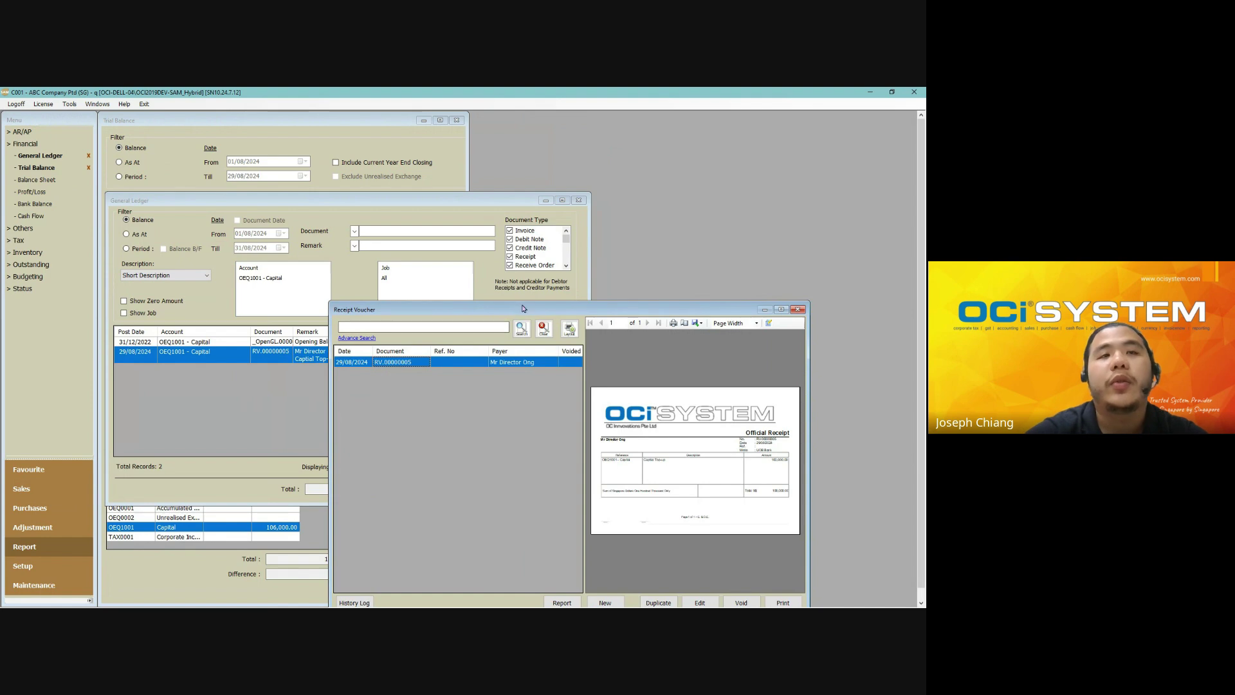
left_click_drag(501, 314, 639, 113)
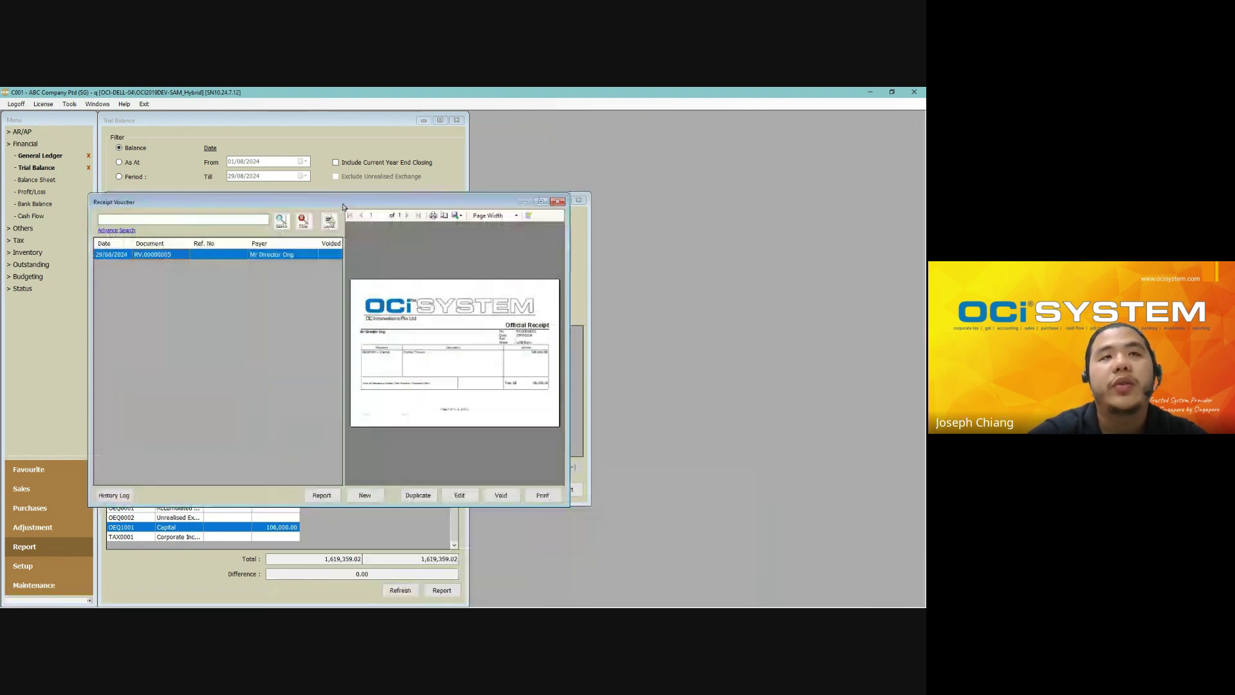
Step: Open the capital top-up receipt voucher's details to examine them, and close the voucher without saving
left_click_drag(343, 206, 362, 207)
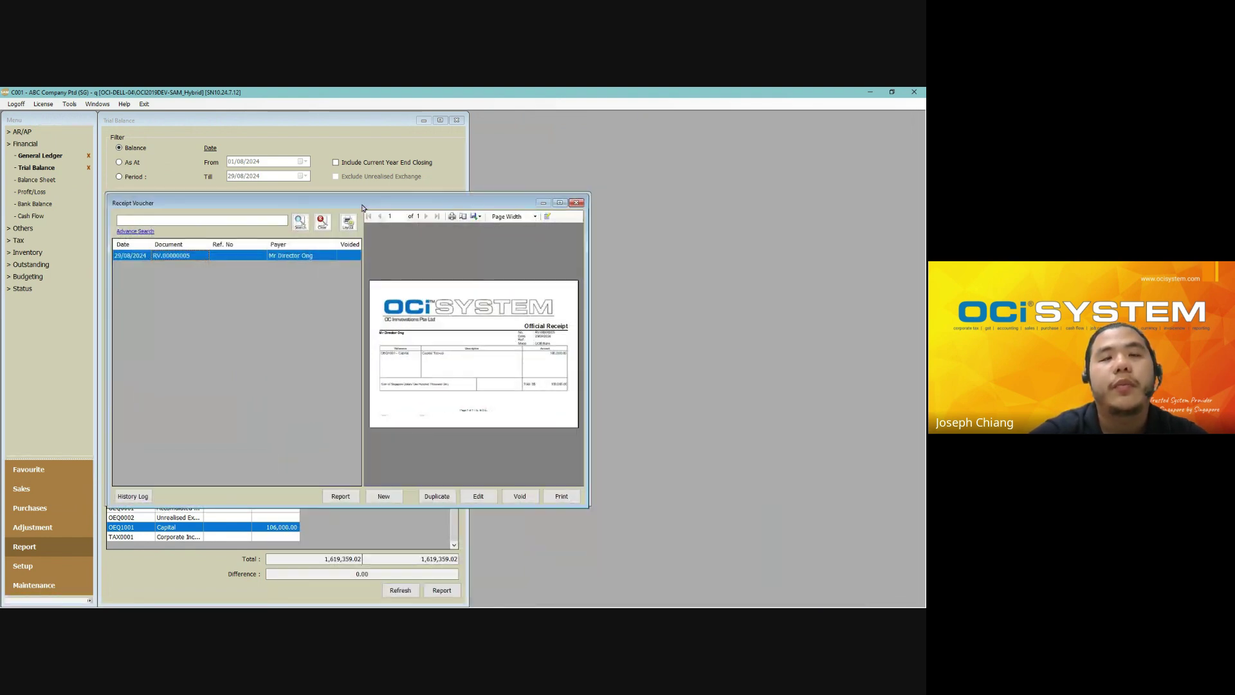
double_click(310, 256)
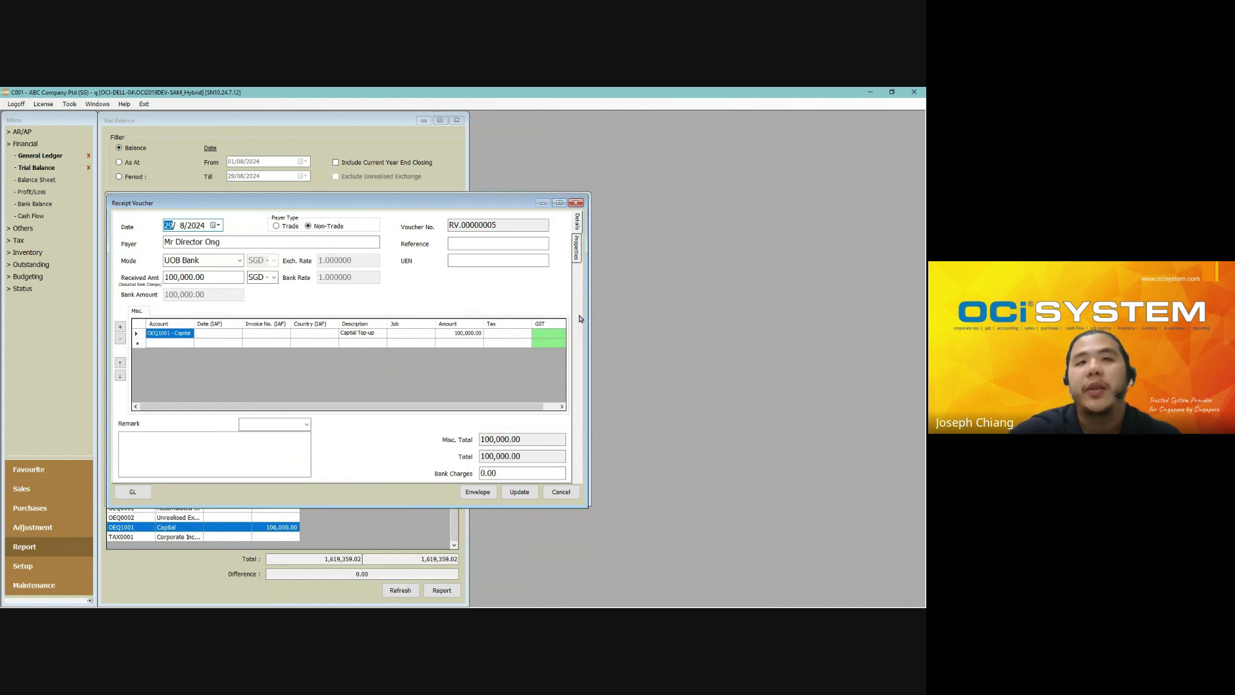
left_click(574, 204)
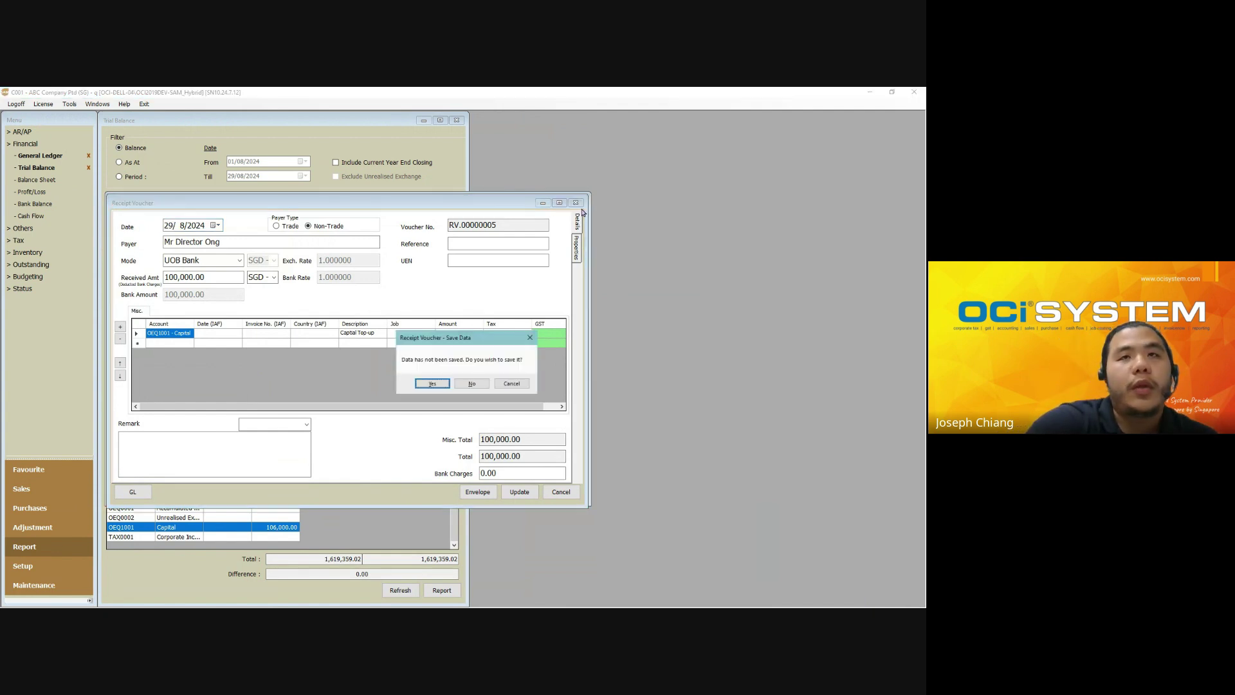
left_click(472, 384)
left_click(579, 200)
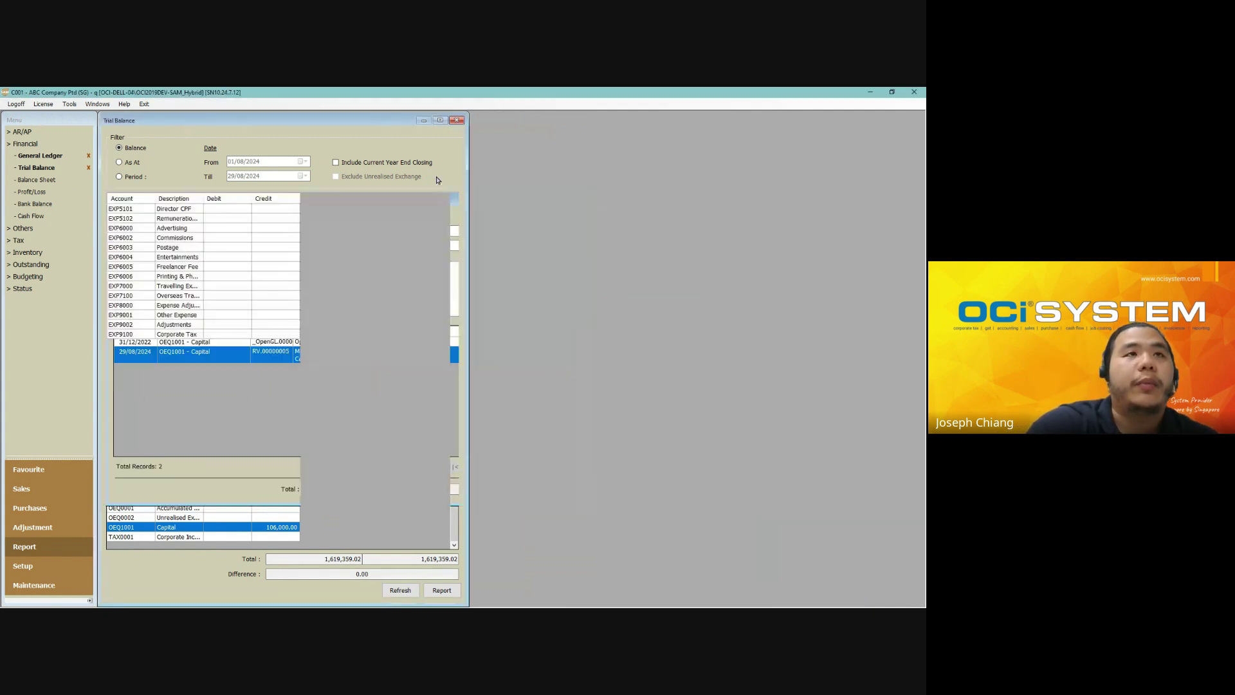
Step: Retrace the OEQ1001 Capital amount from the trial balance through the General Ledger to the 29/08/2024 receipt voucher
double_click(237, 528)
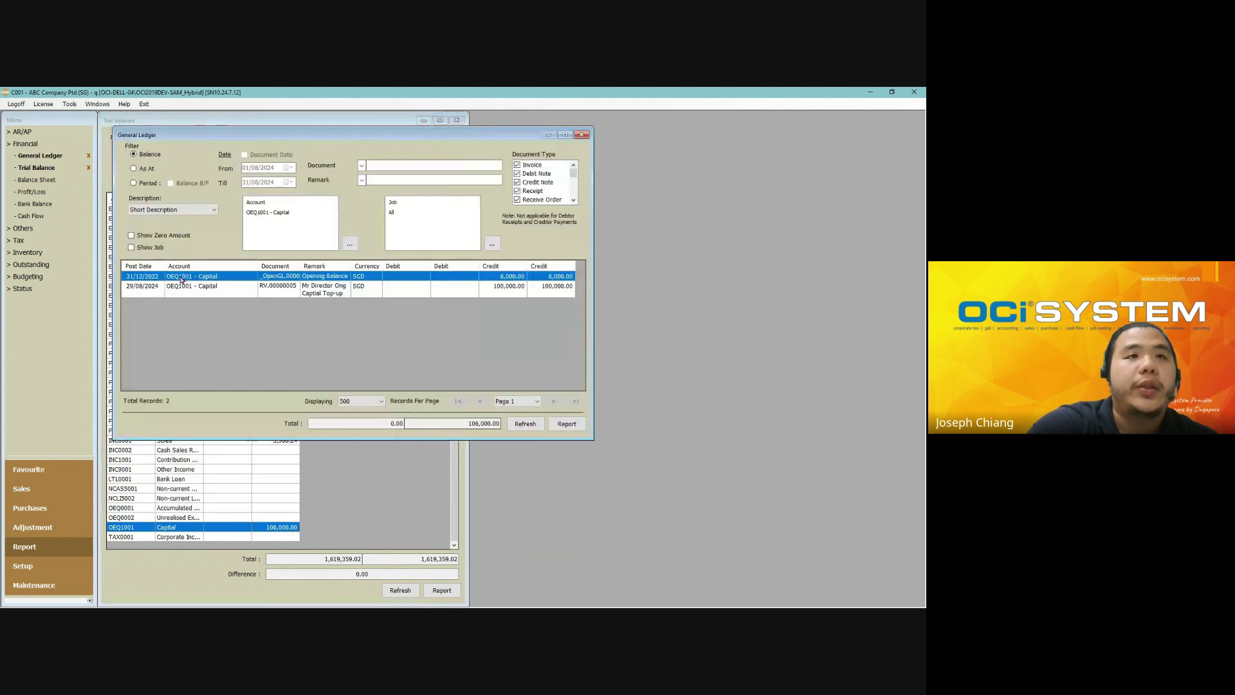
left_click(283, 293)
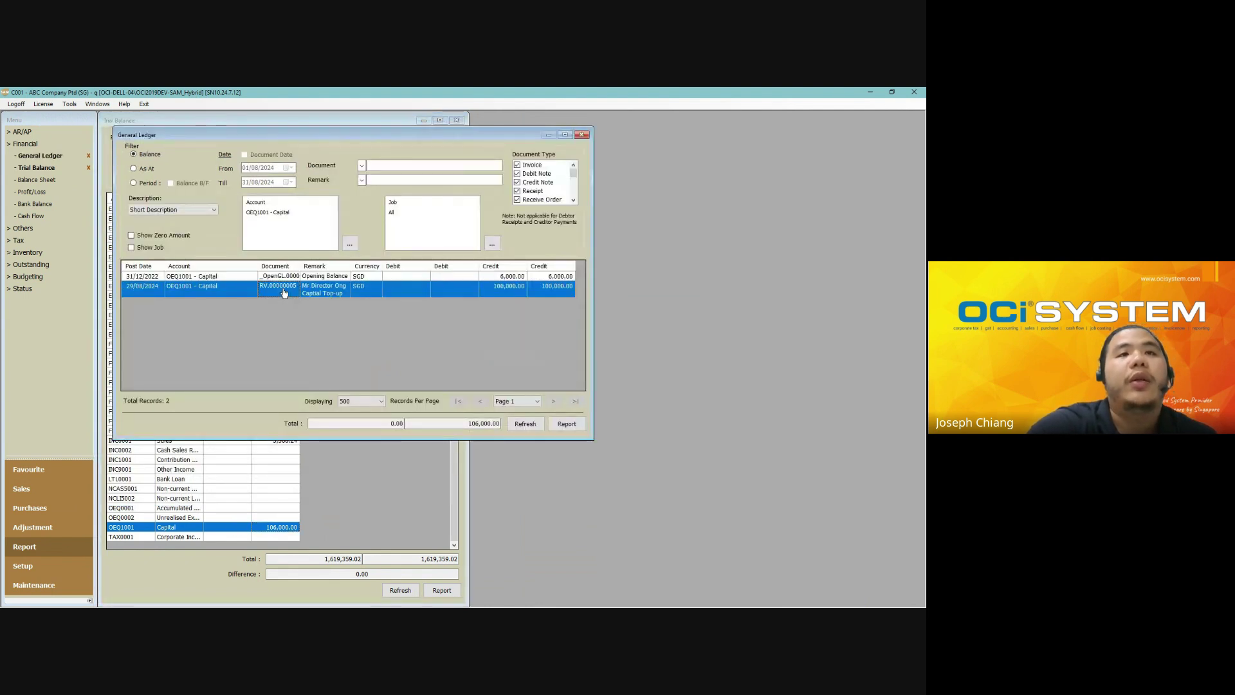
double_click(284, 293)
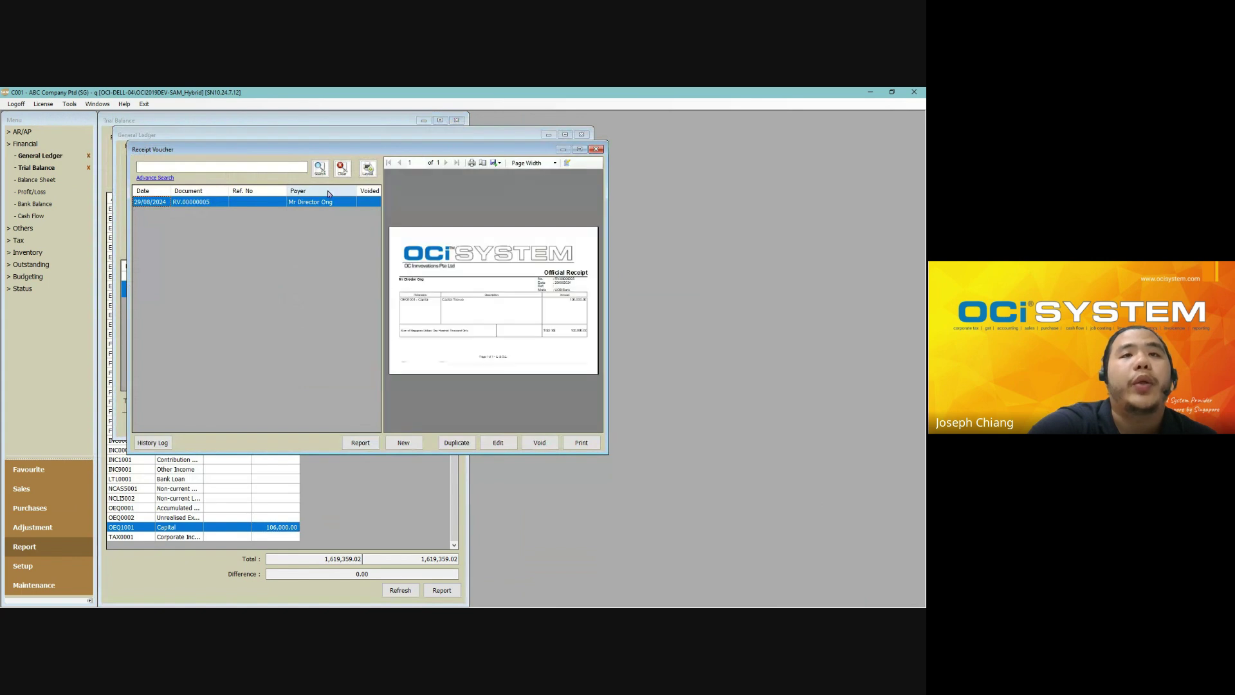
Step: Close the receipt voucher, the General Ledger and the trial balance to clear the workspace
left_click(596, 149)
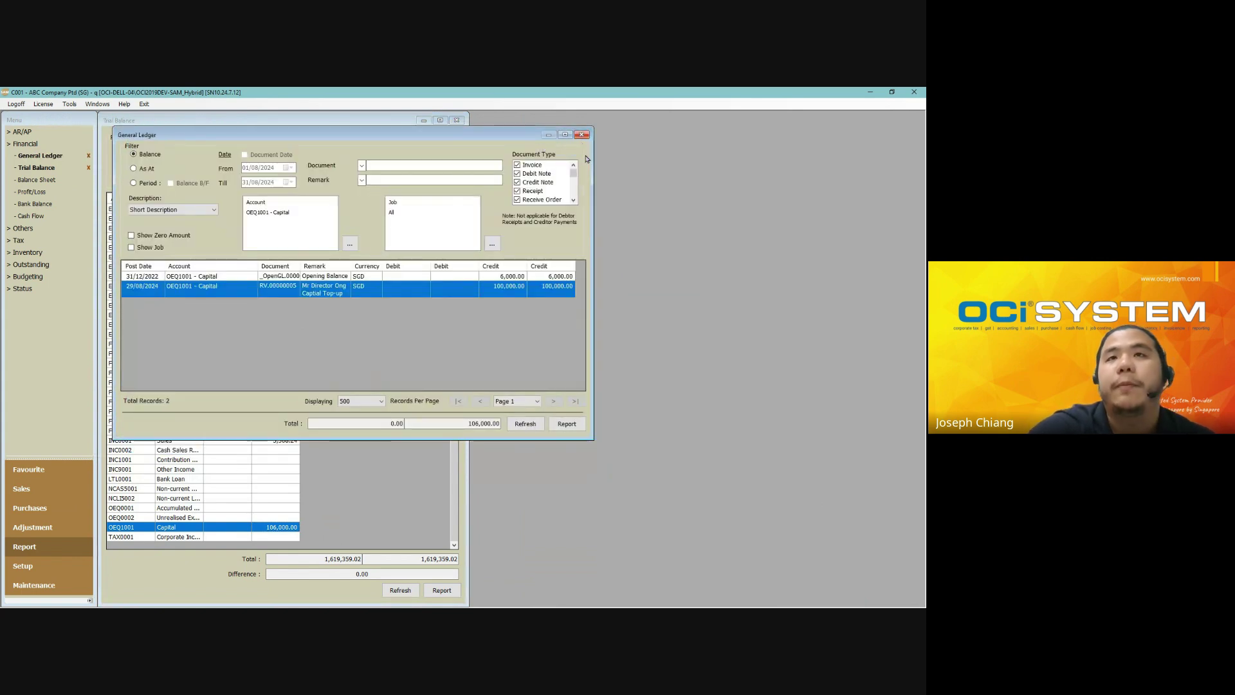
left_click(584, 136)
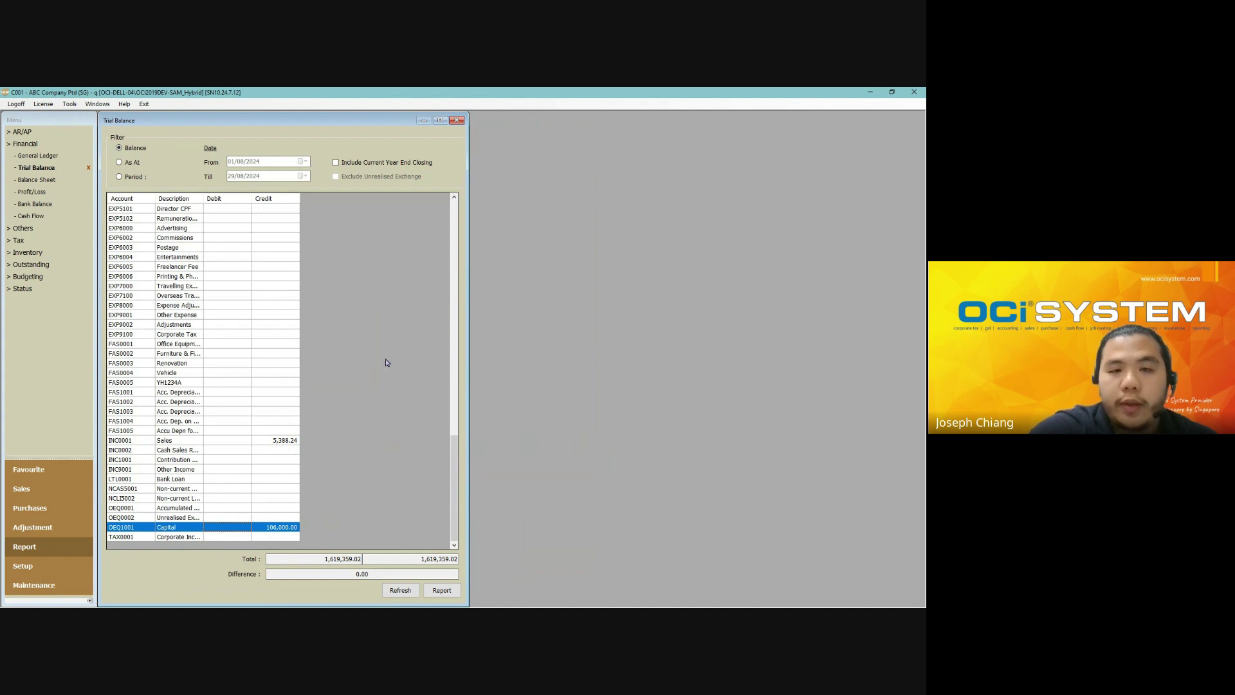
left_click(457, 121)
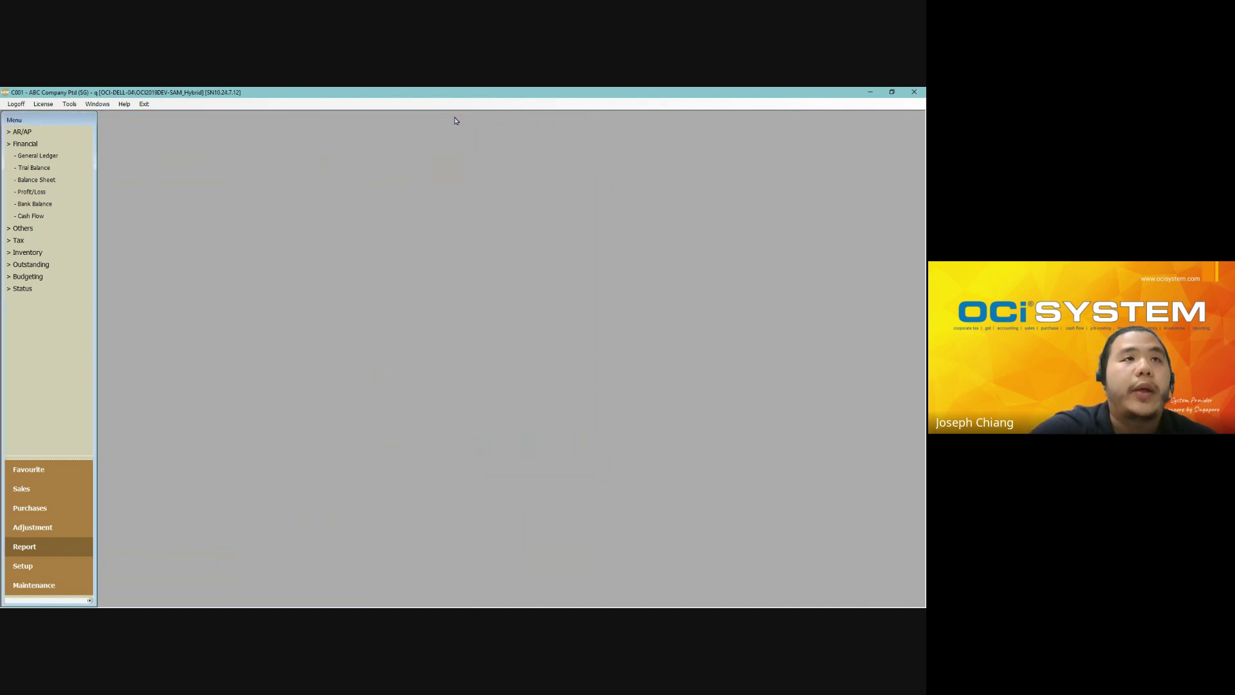
Step: Generate the Profit & Loss for 01/08/2024 to 31/08/2024 and open its list of printable reports
left_click(54, 192)
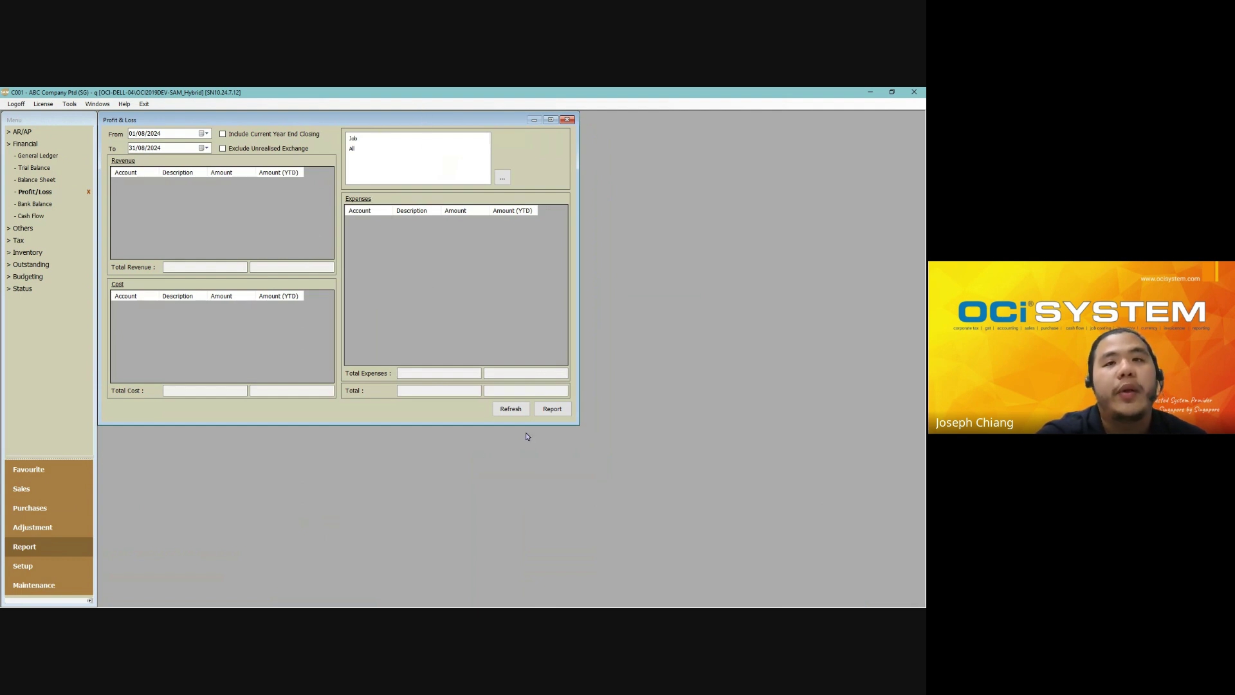
left_click(511, 409)
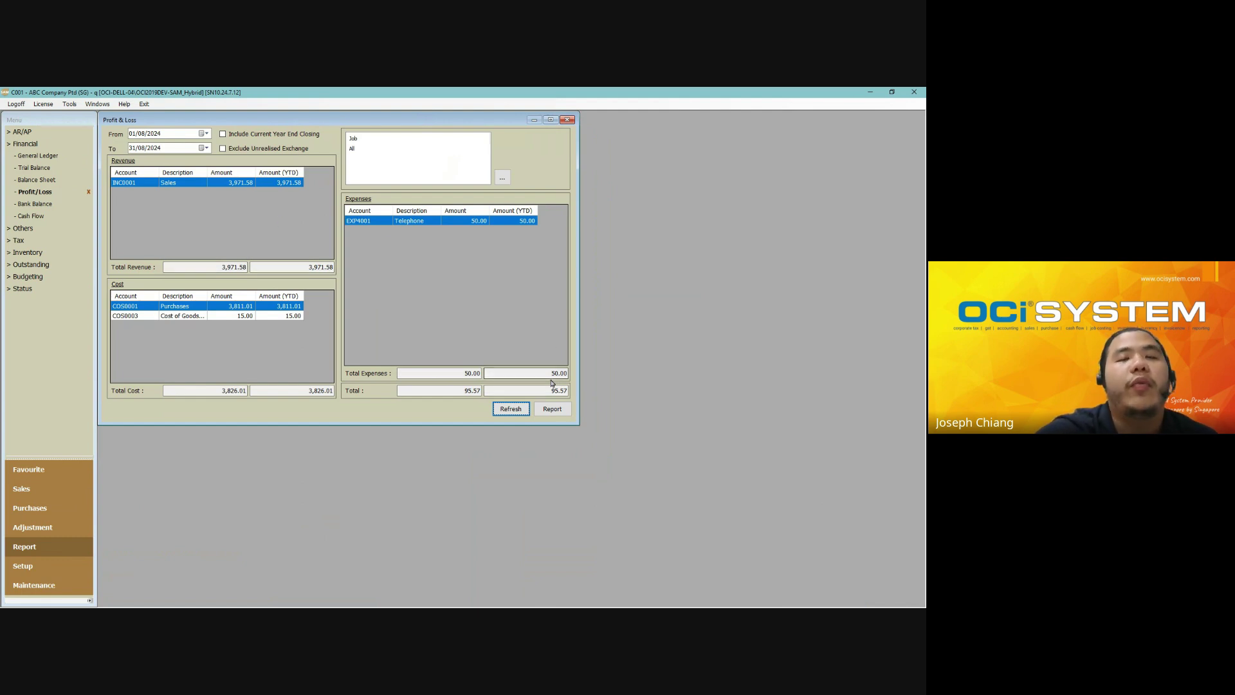
left_click(557, 412)
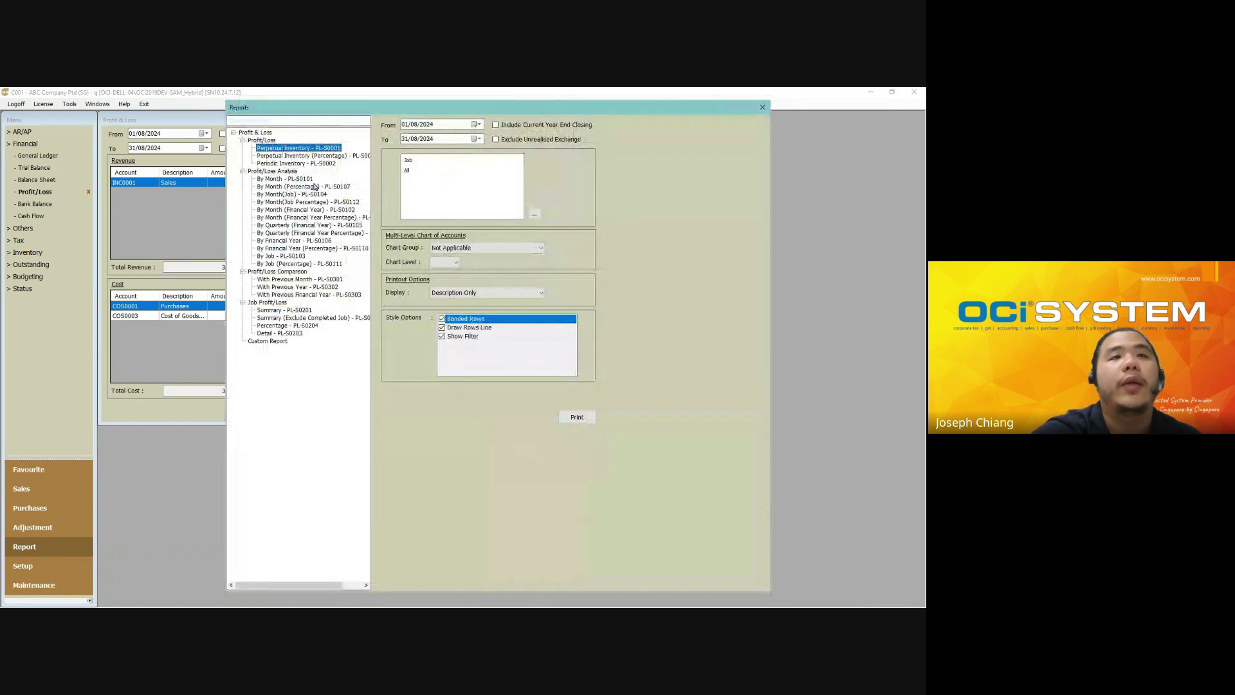
Step: Look through the Profit/Loss Analysis reports, including By Month (Percentage), By Quarterly, By Financial Year and By Job
left_click(281, 172)
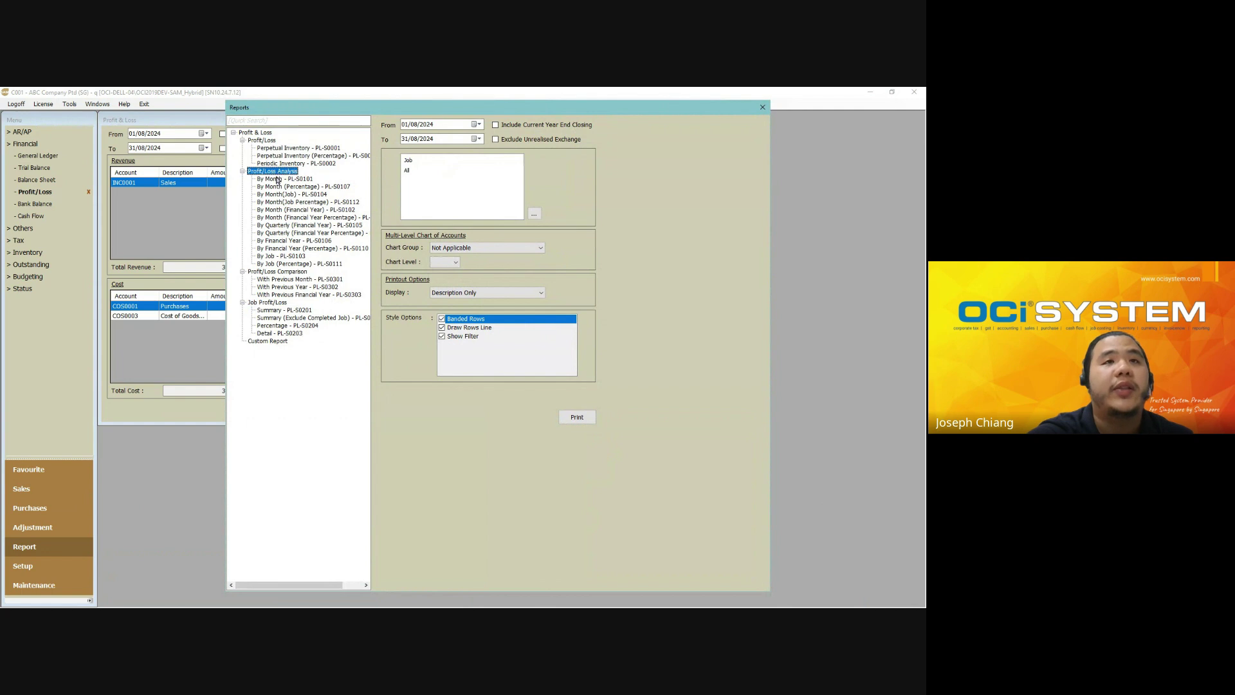
left_click(270, 187)
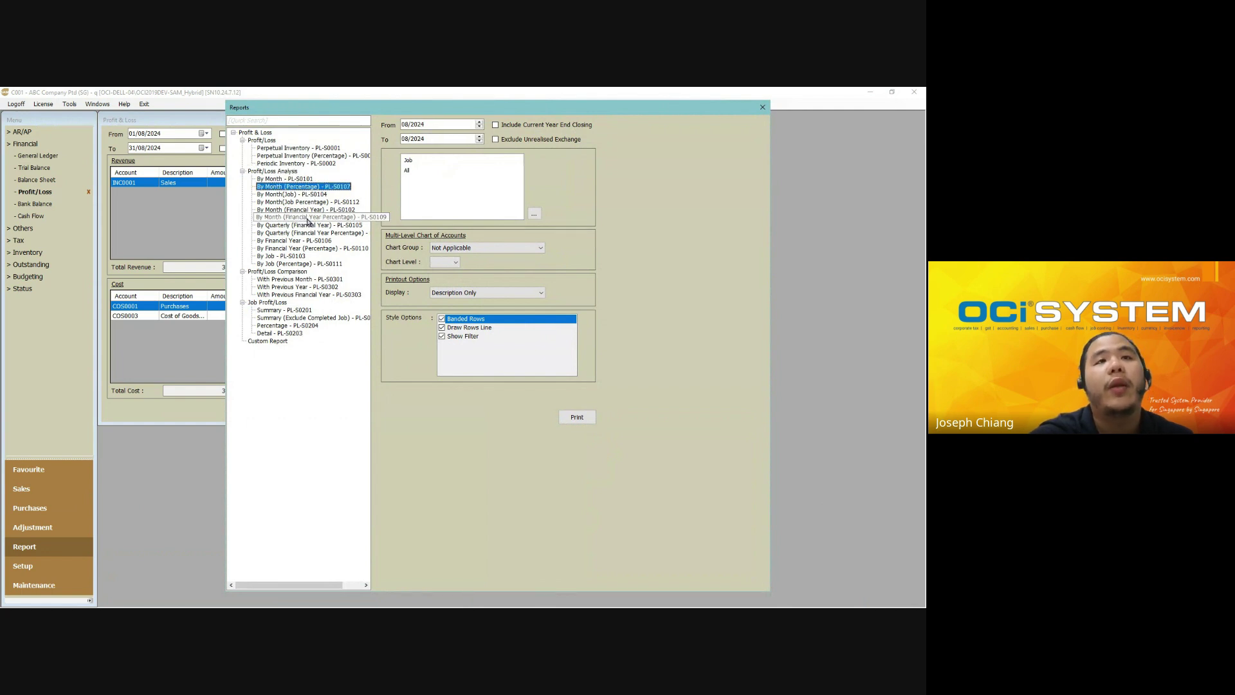
left_click(281, 226)
left_click(283, 241)
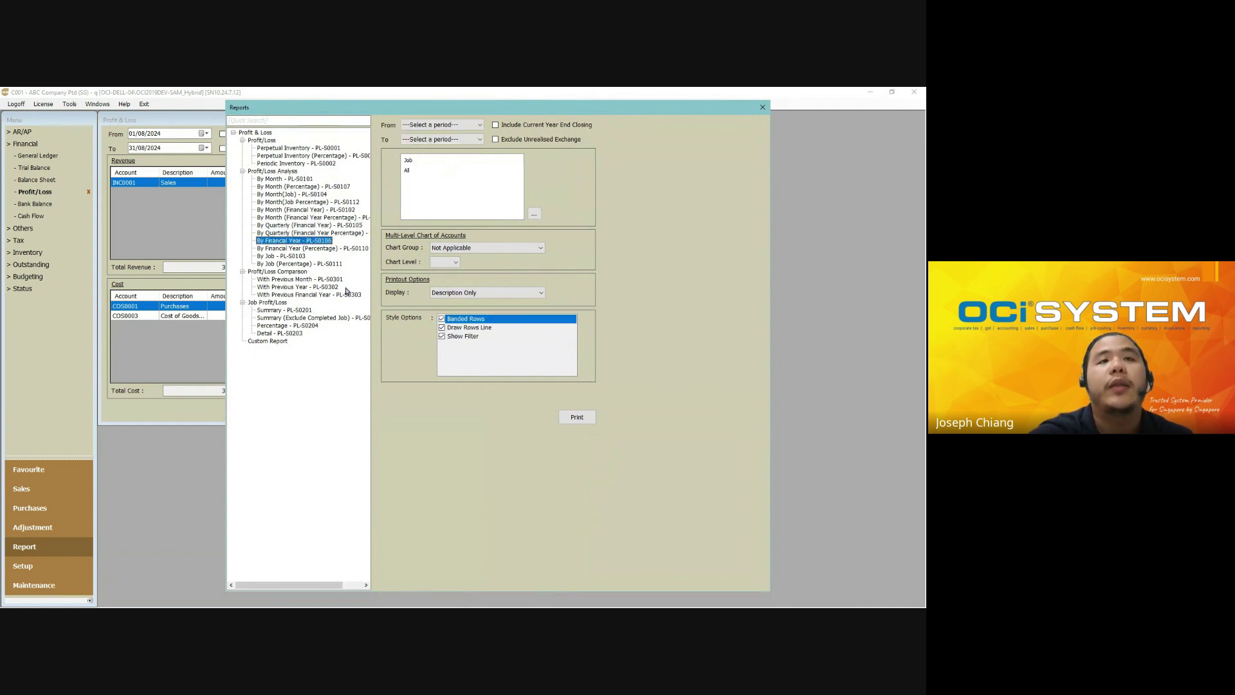
left_click(277, 256)
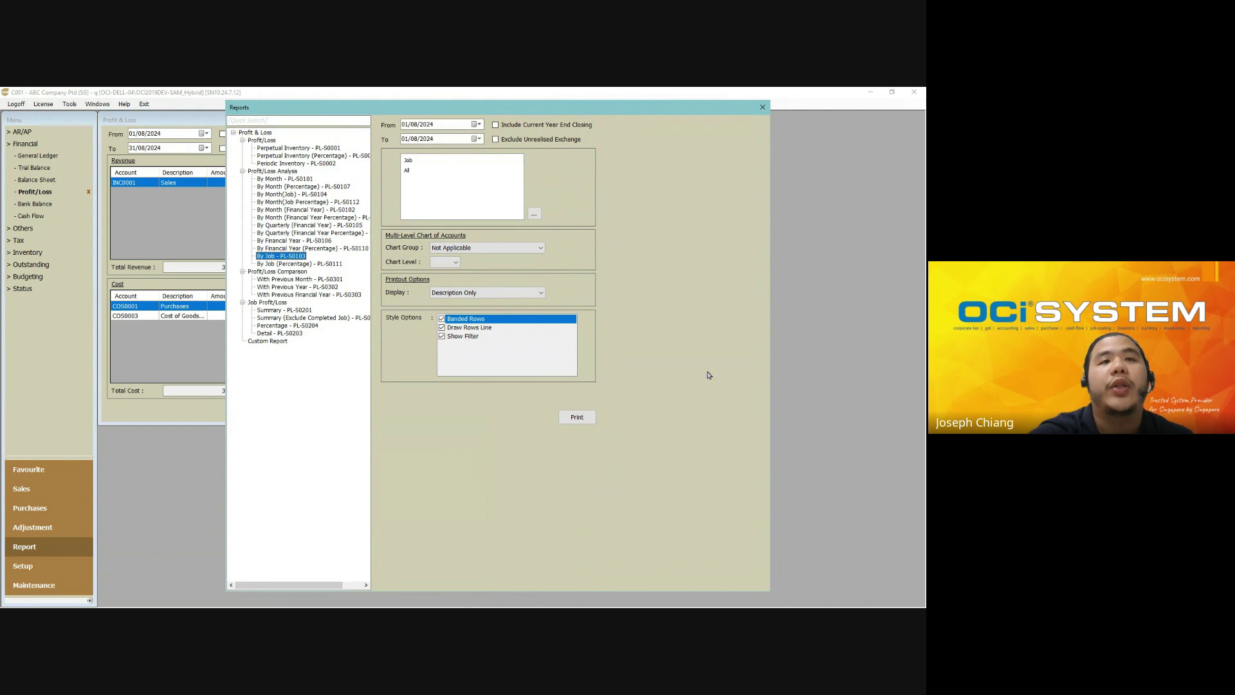
Step: Look through the Profit/Loss Comparison reports with the previous month, previous year and previous financial year
left_click(302, 282)
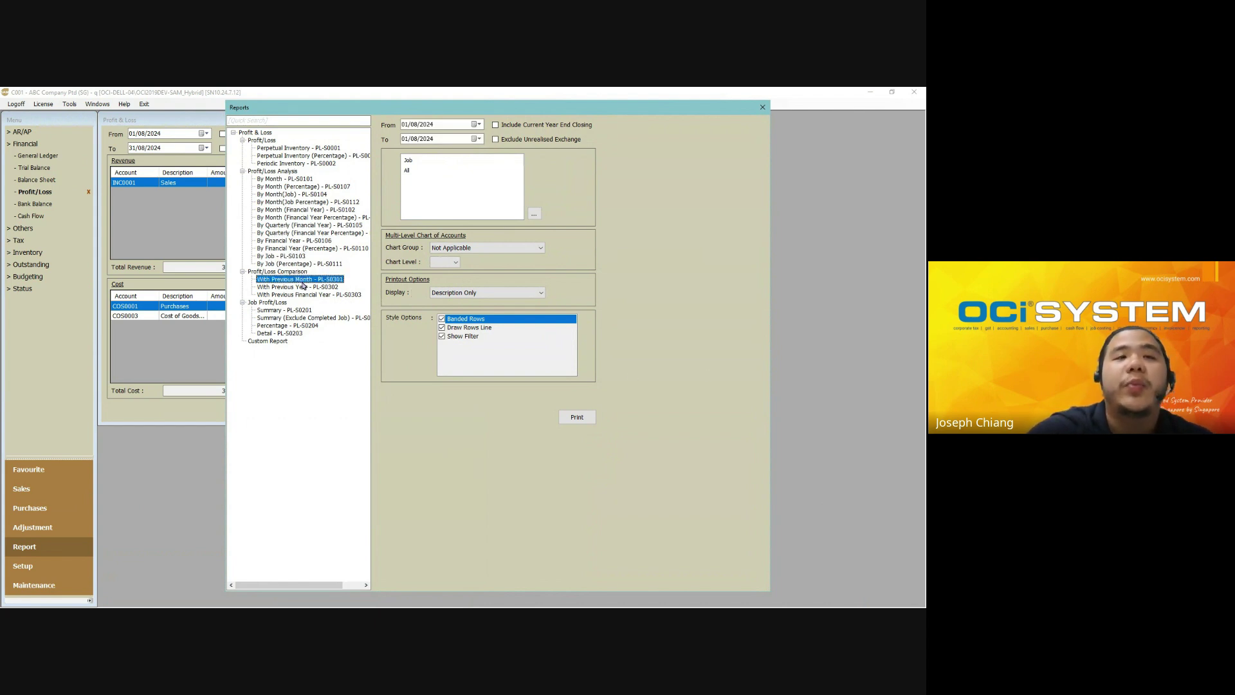
left_click(312, 287)
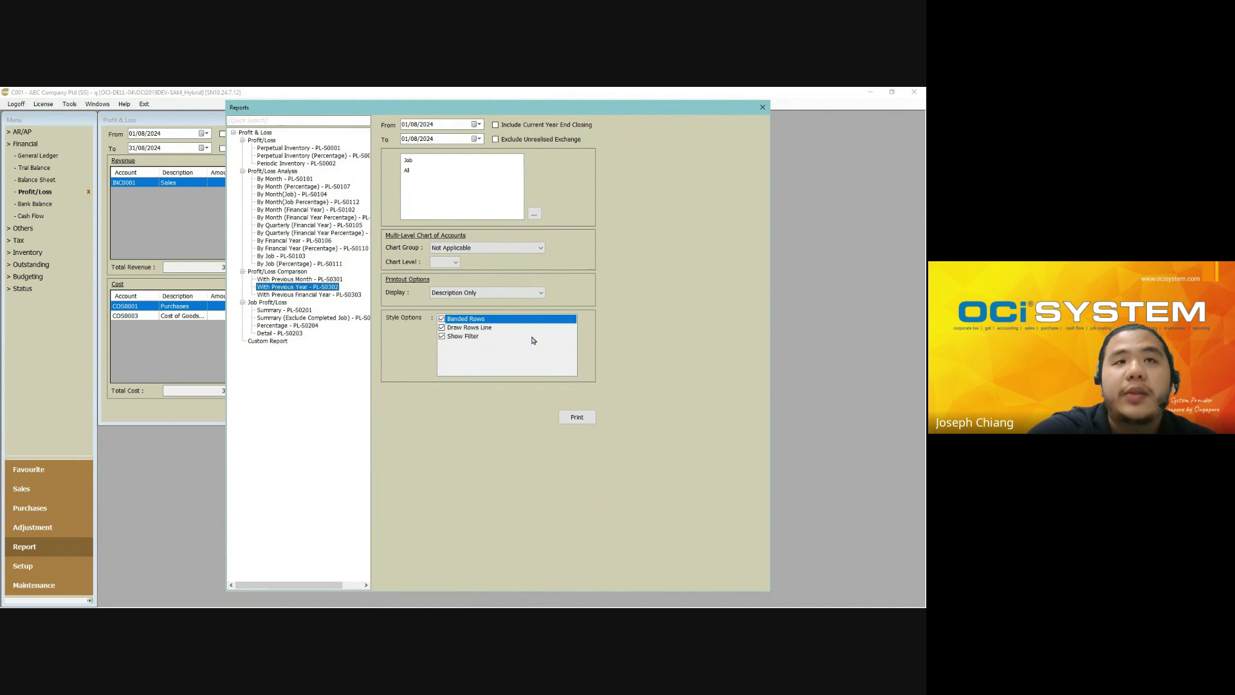
left_click(322, 295)
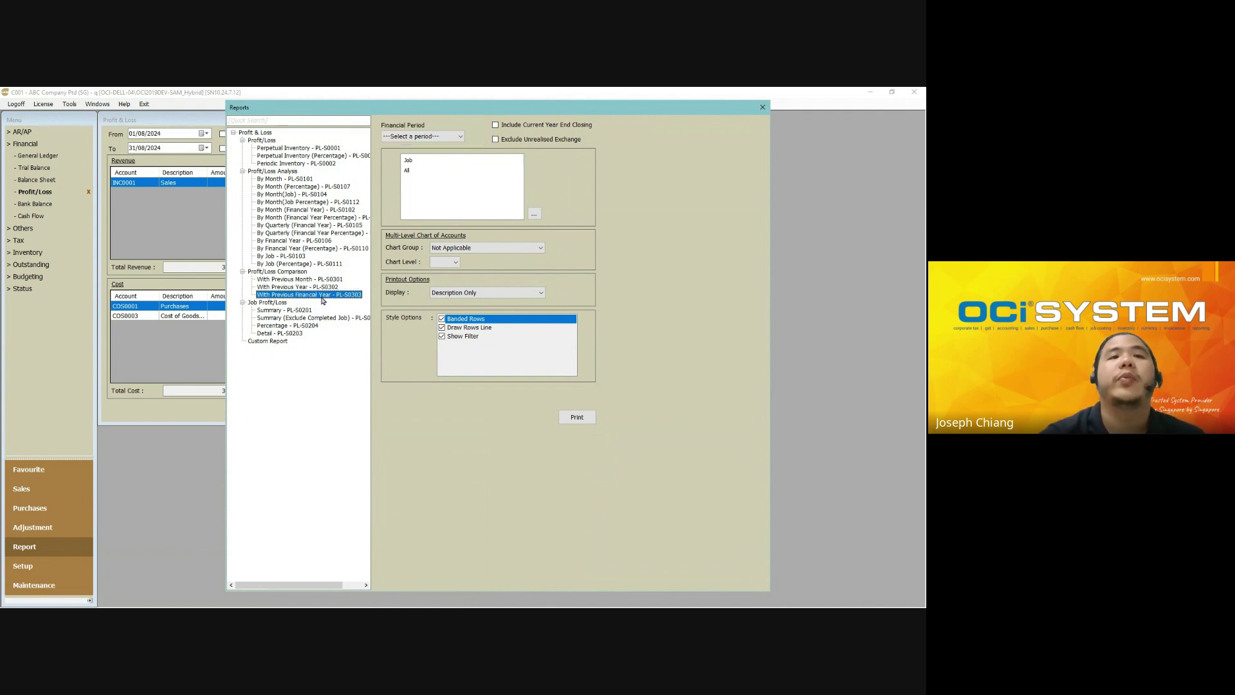
Step: Compare the Perpetual Inventory and Periodic Inventory report formats, and close the report list without printing
left_click(287, 150)
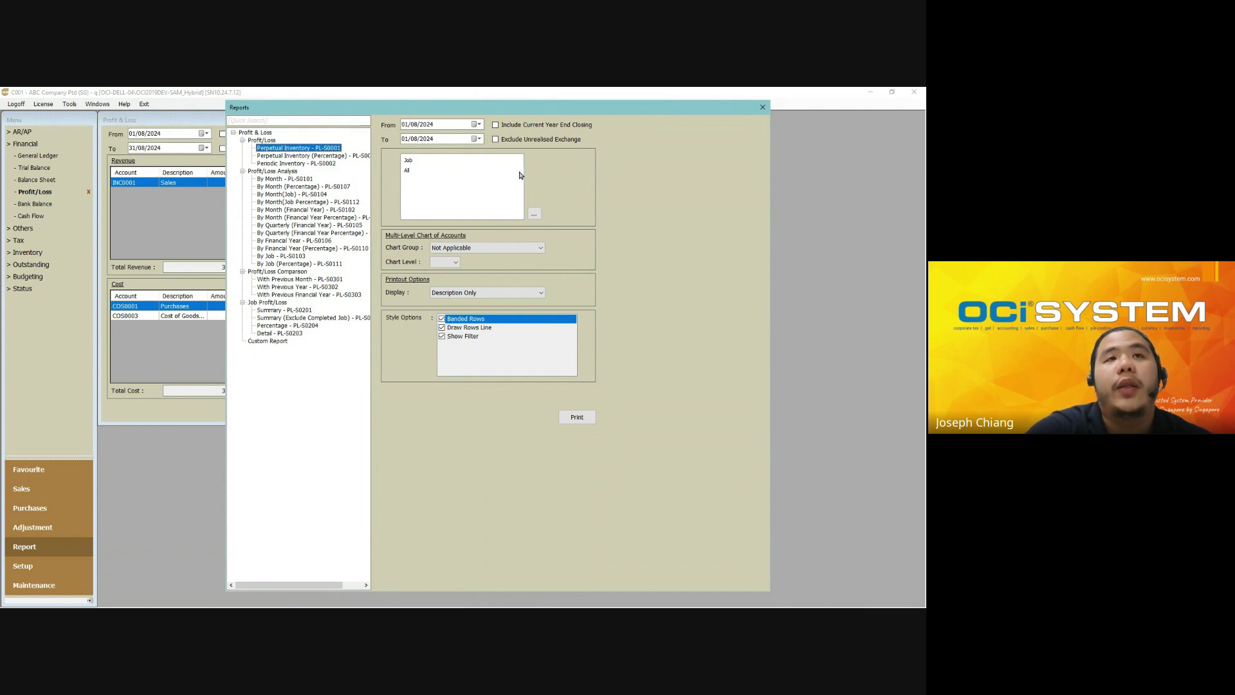
left_click(268, 165)
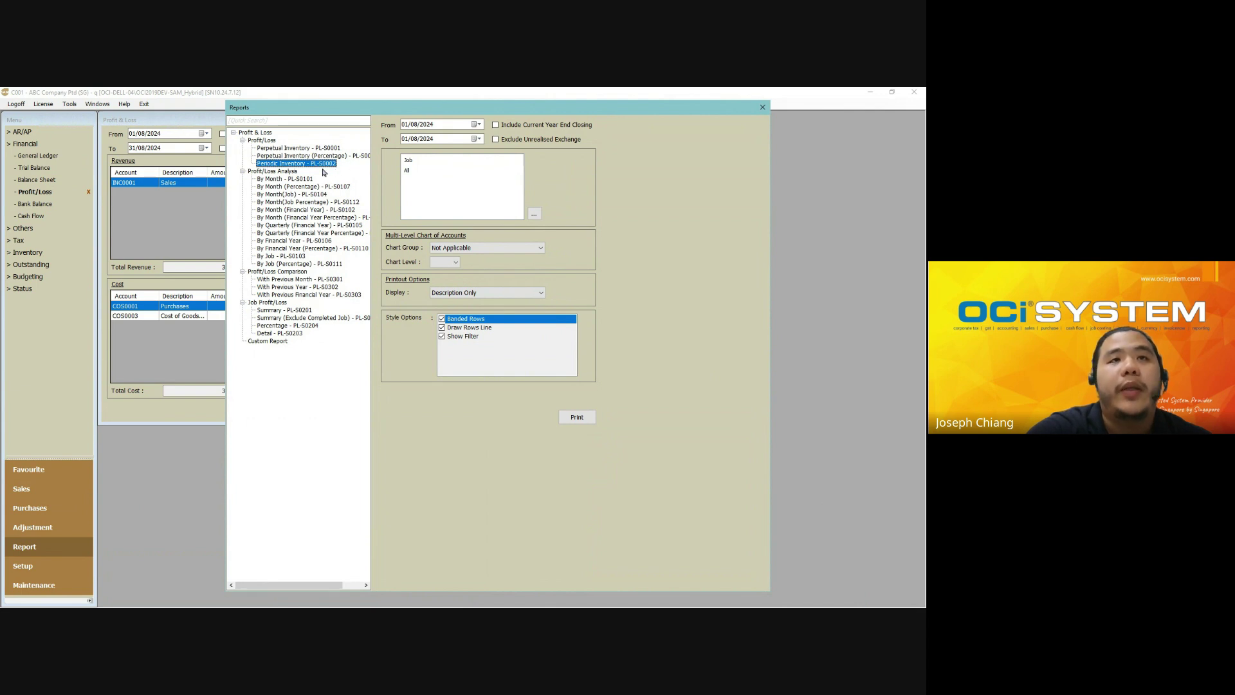
left_click(762, 108)
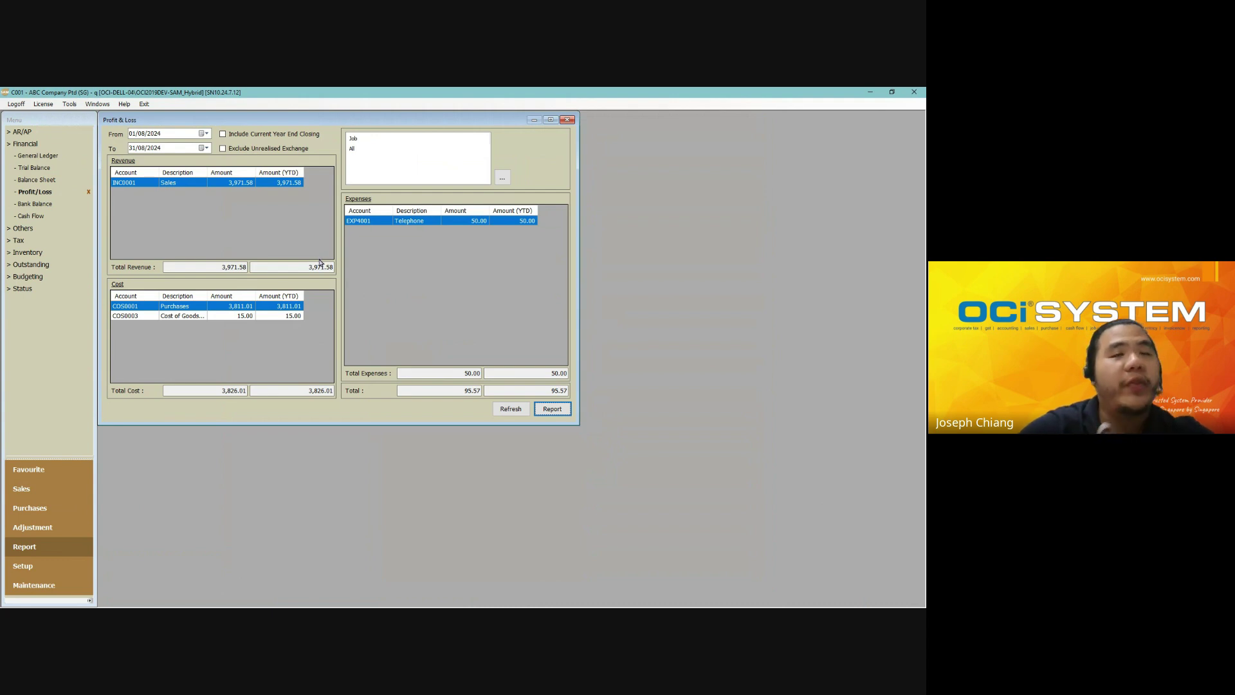
Step: Set the Profit & Loss period to 01/01/2024 through 31/12/2024 and refresh the figures
left_click(143, 134)
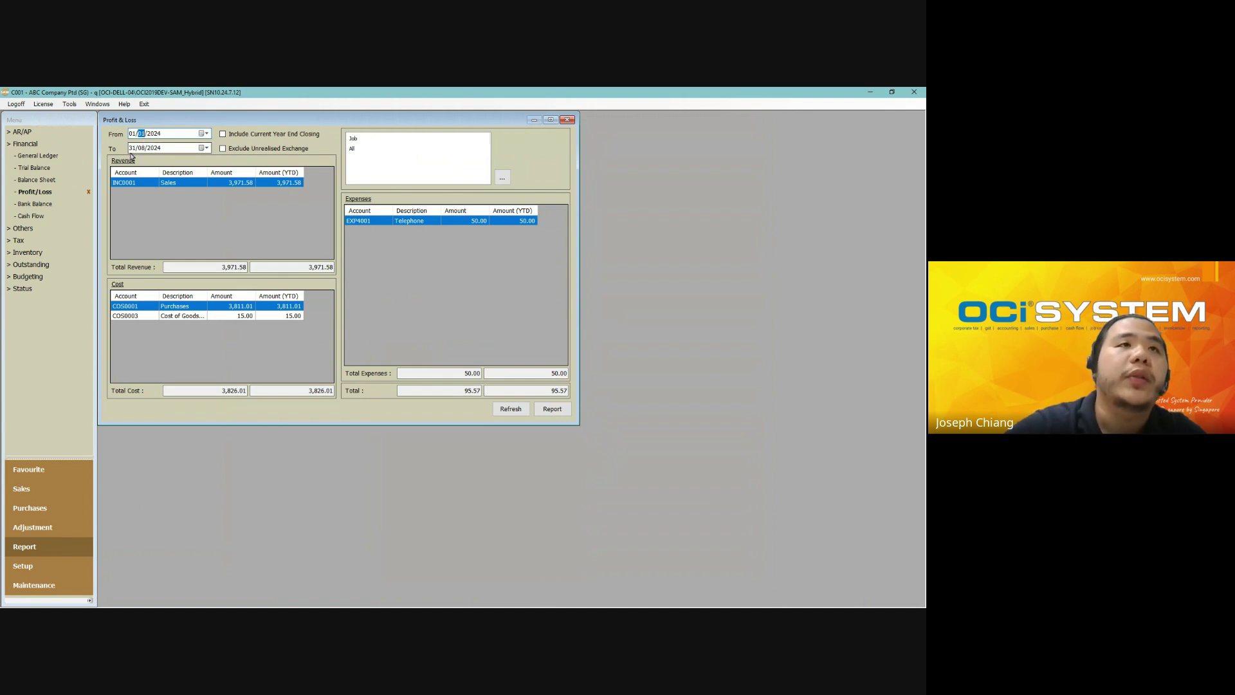
left_click(131, 149)
key("Right")
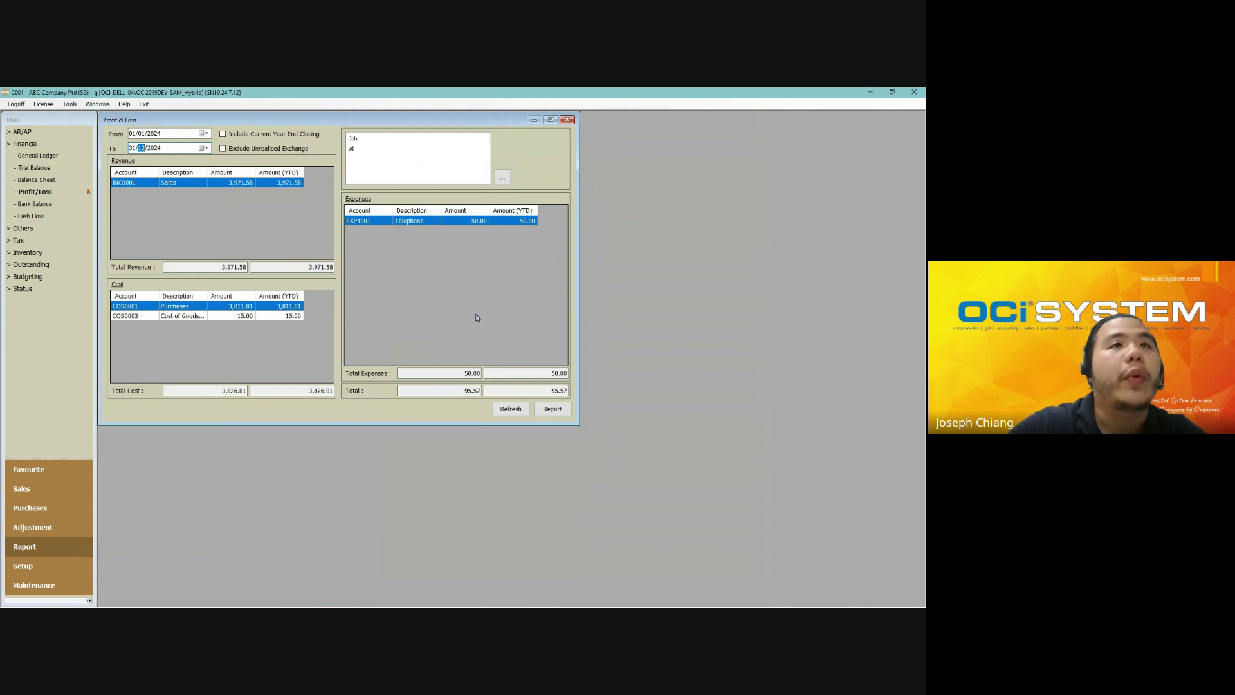
left_click(511, 409)
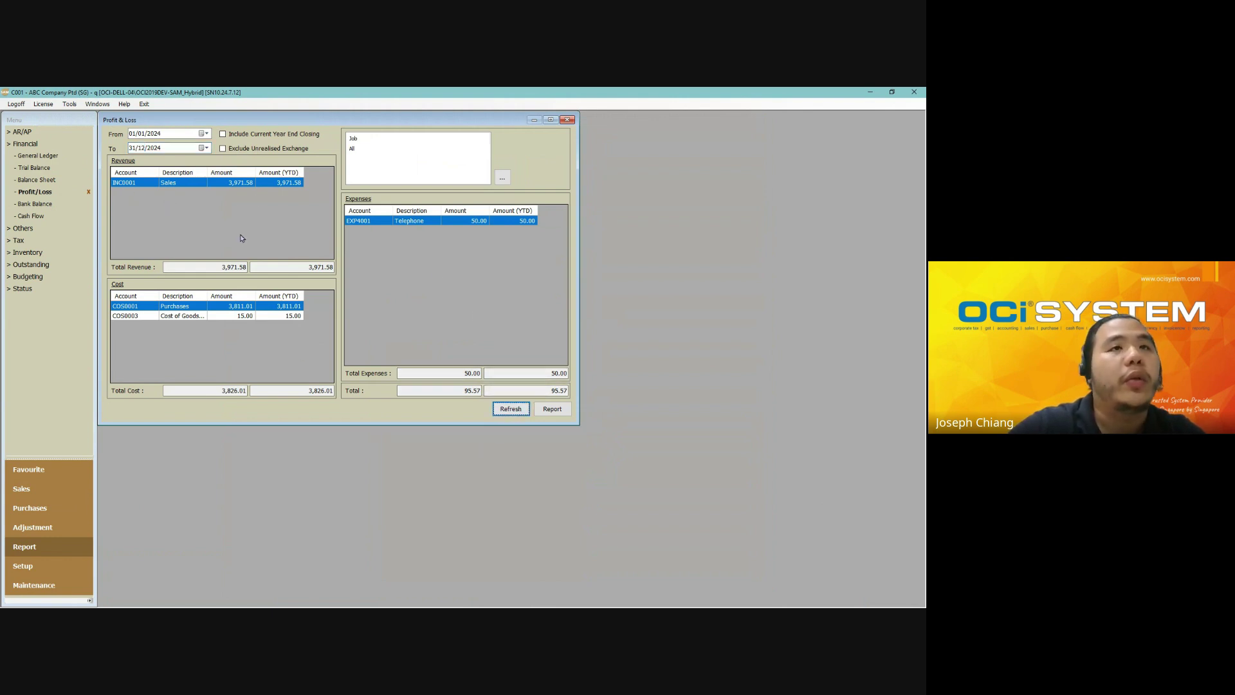
Step: Examine the year-to-date totals for revenue, cost and expenses, and the overall profit total
left_click(297, 266)
left_click(283, 391)
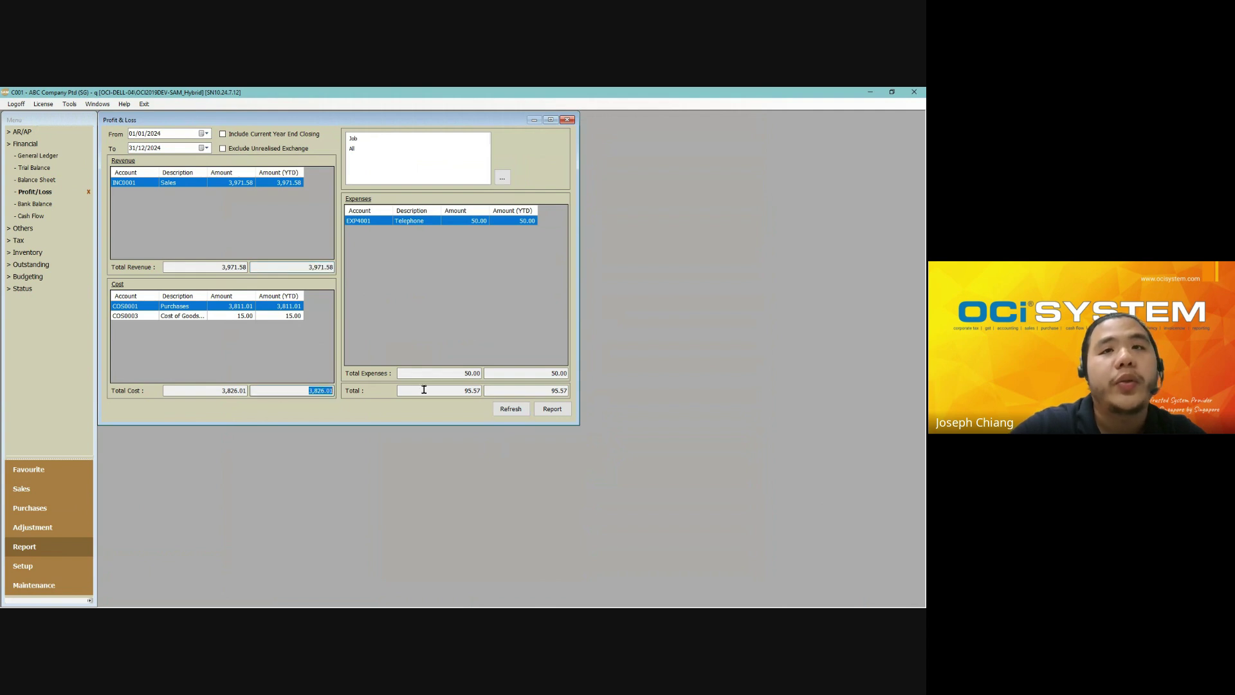
left_click(557, 374)
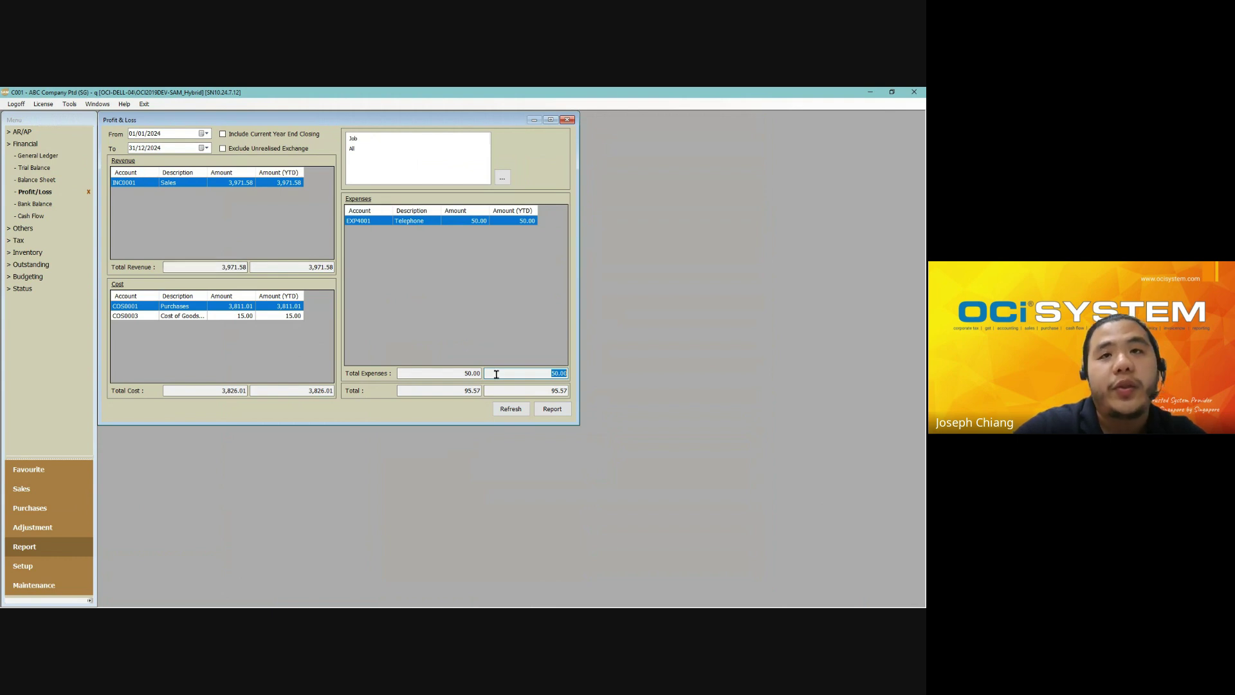
left_click(560, 391)
left_click_drag(560, 391, 569, 391)
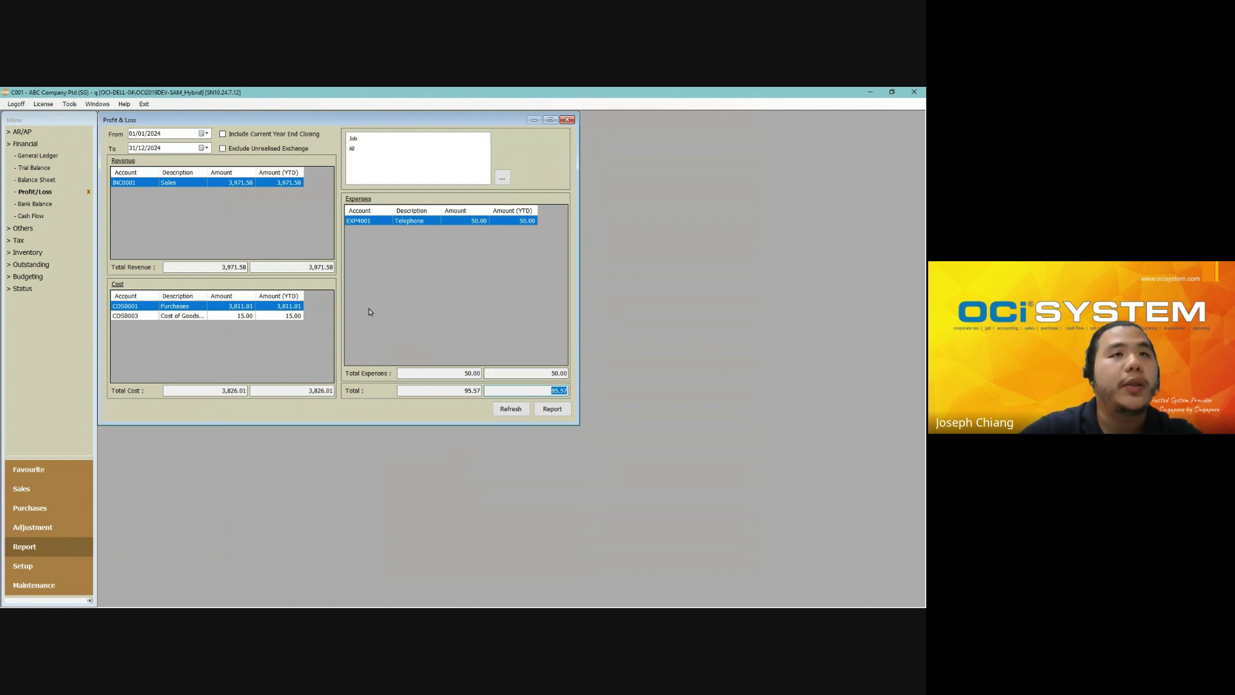
left_click(386, 312)
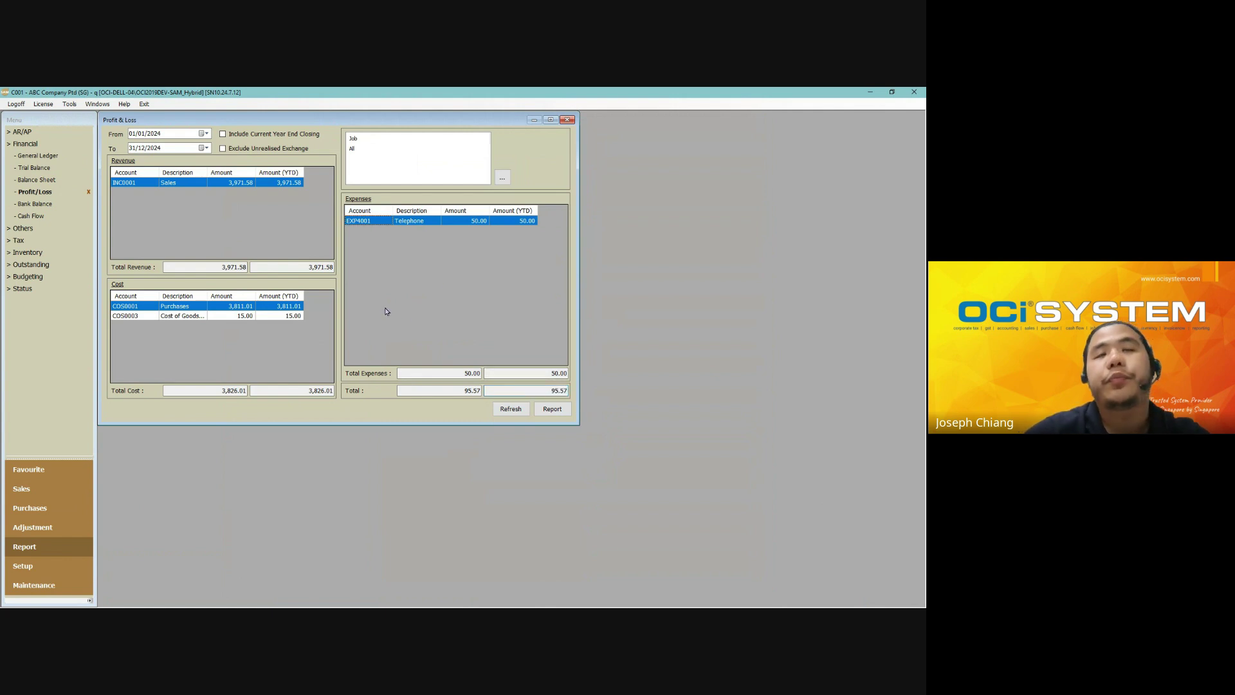
Step: Examine the Profit & Loss job filter and the Include Current Year End Closing option
left_click(358, 149)
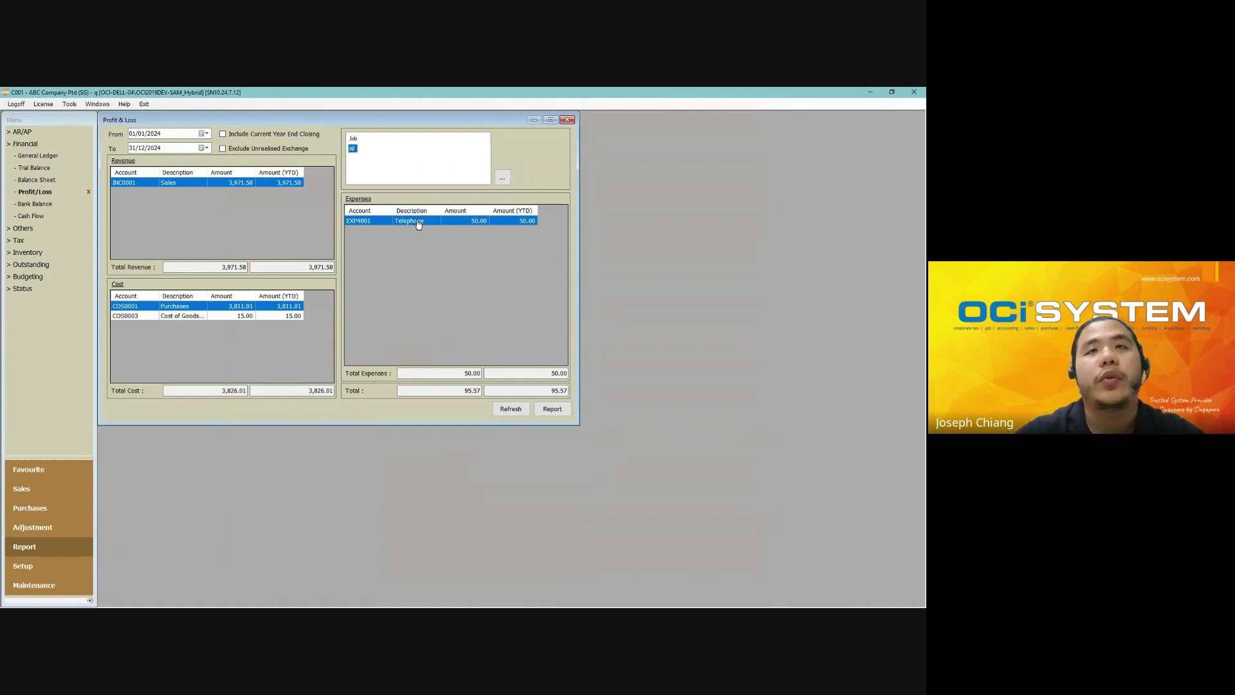
left_click(259, 138)
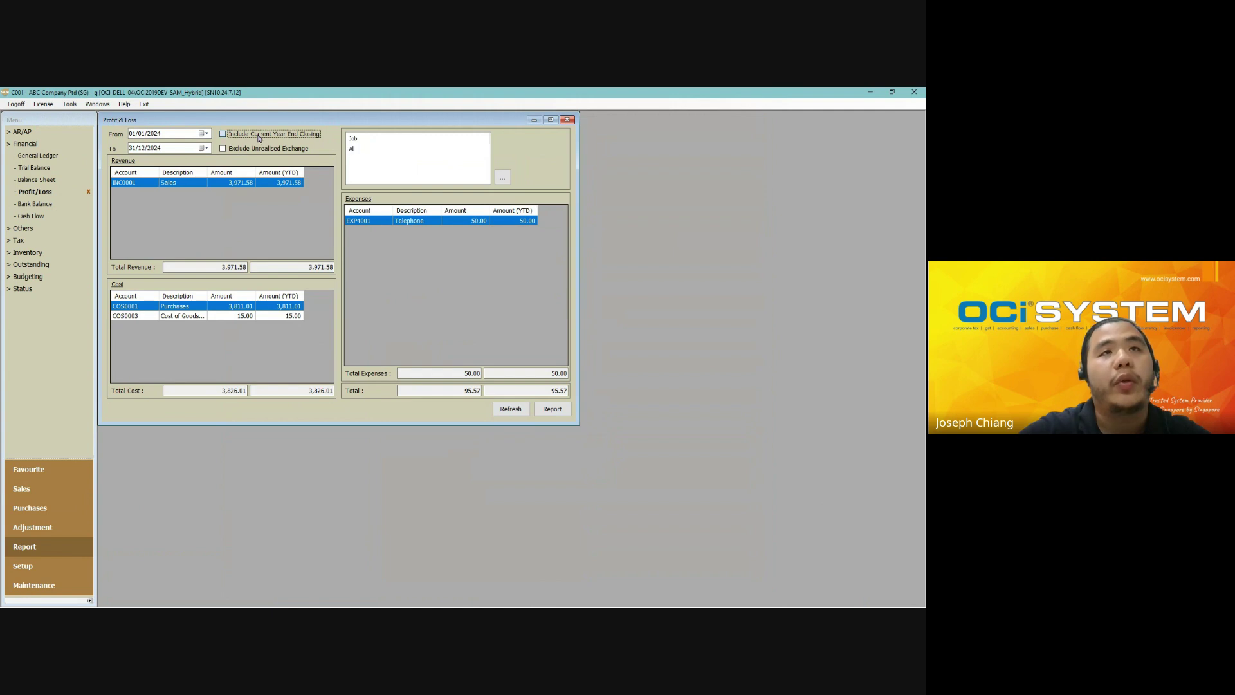
left_click(257, 139)
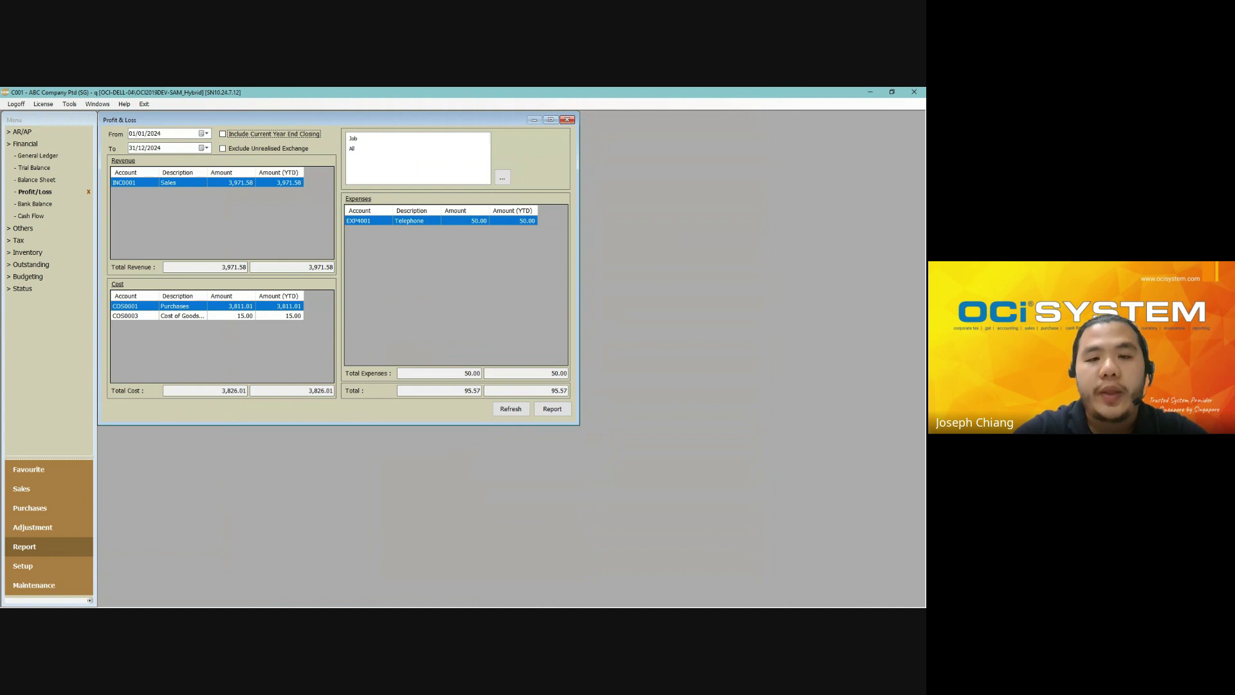
Step: Close the Profit & Loss report and open the Balance Sheet report
left_click(568, 120)
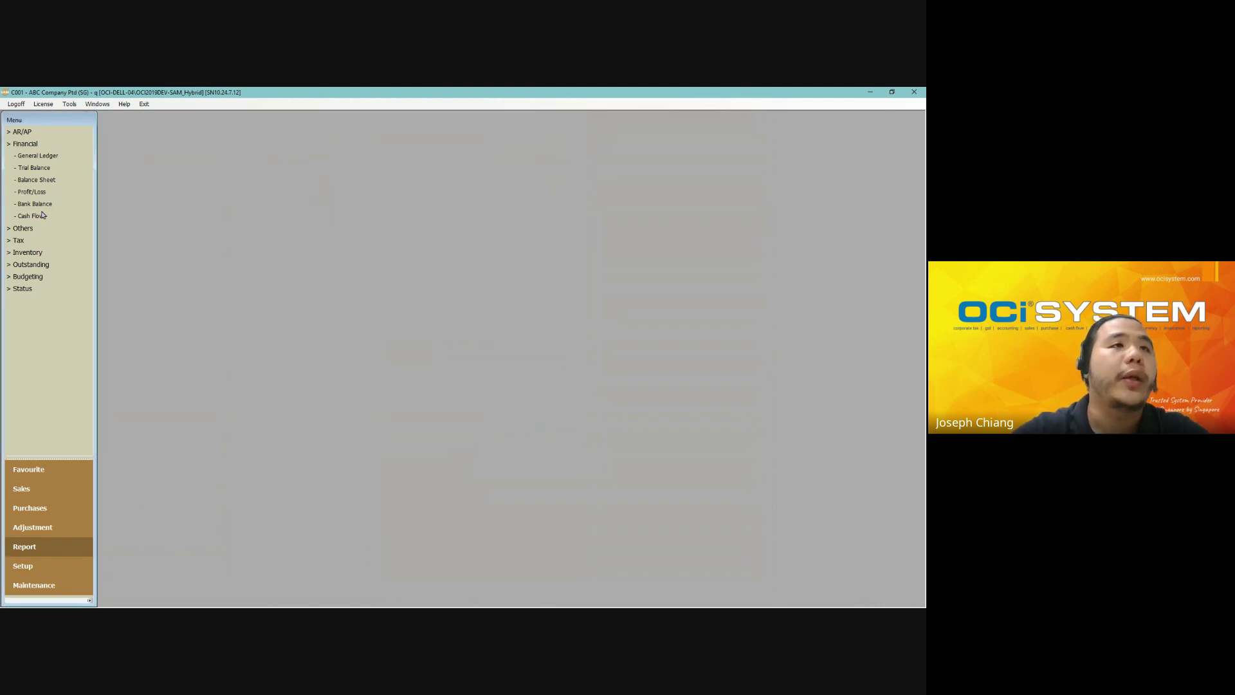
left_click(37, 182)
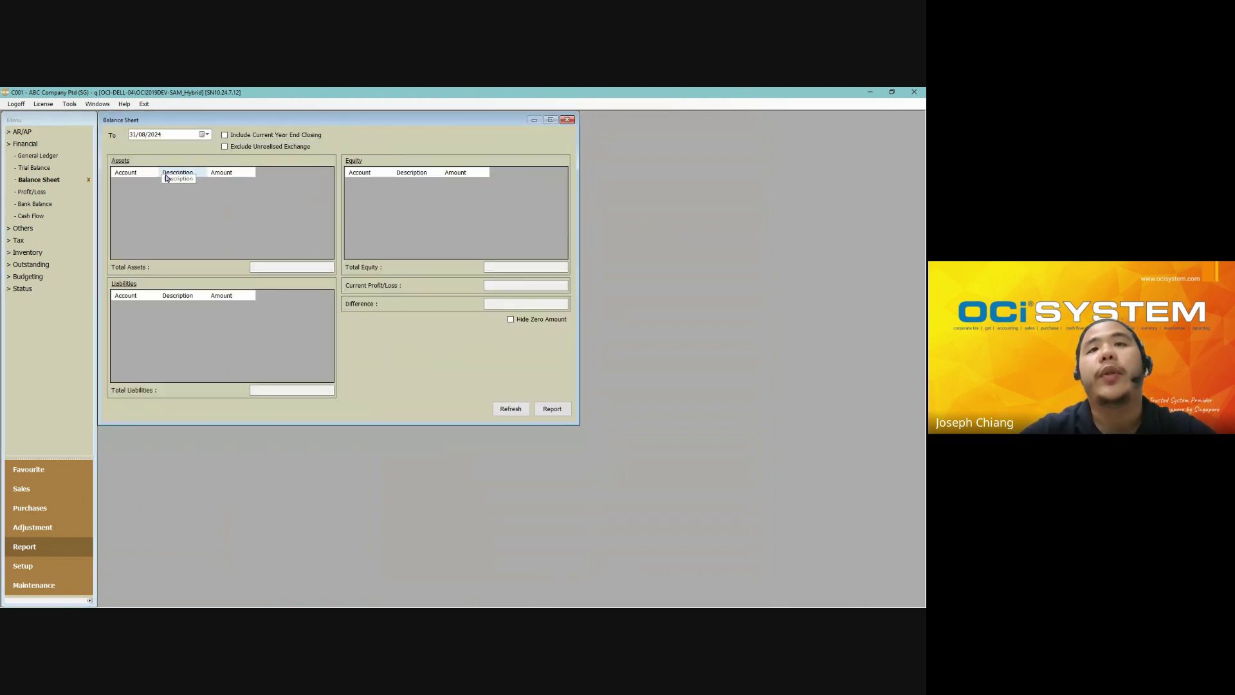
Step: Refresh the Balance Sheet figures as at 31/08/2024 and check the Difference amount
left_click(511, 409)
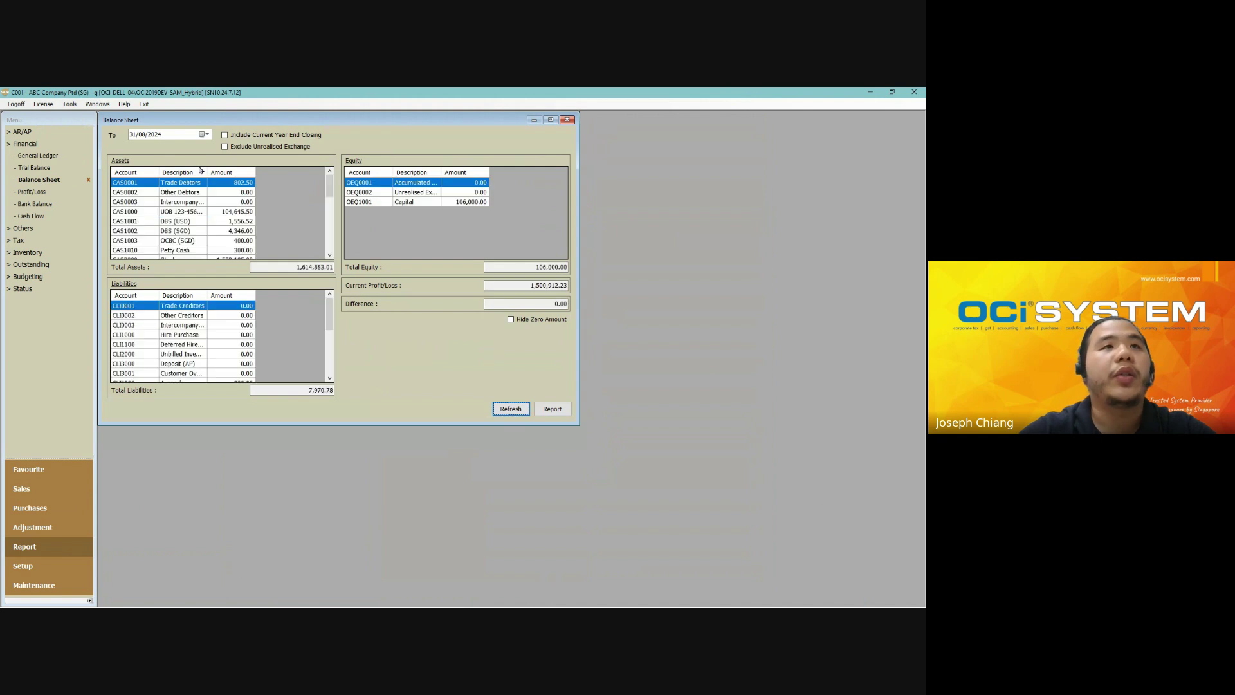
left_click(148, 136)
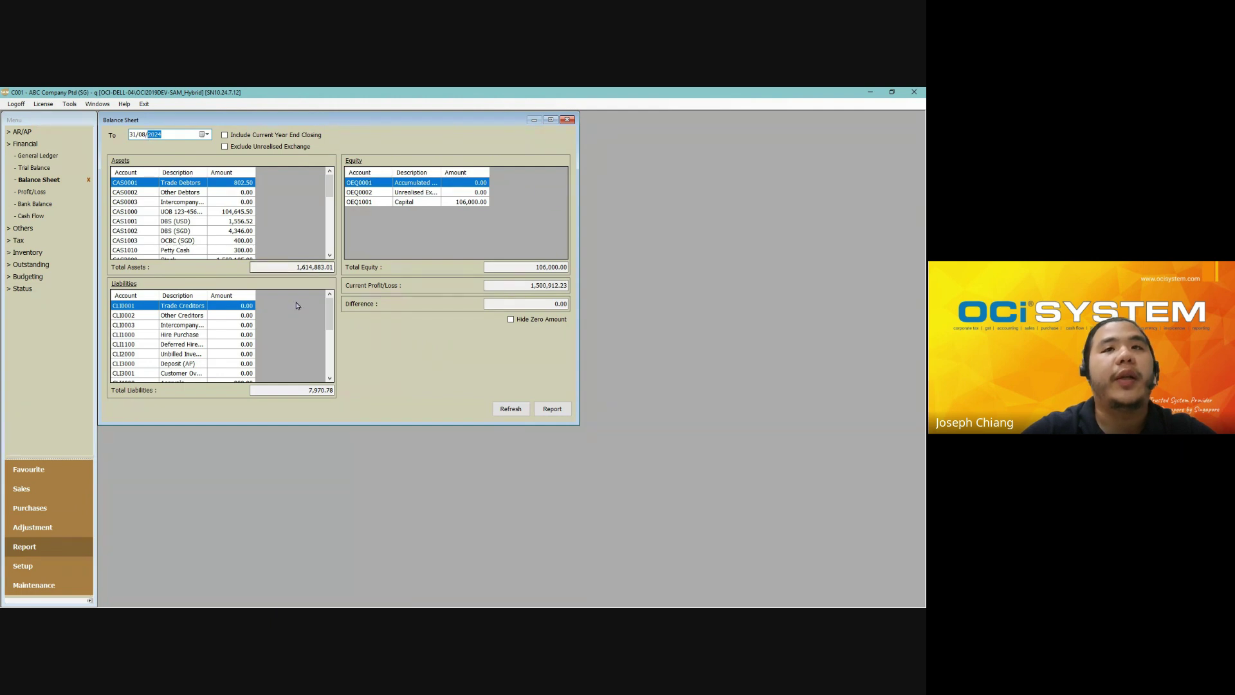
left_click_drag(531, 303, 580, 303)
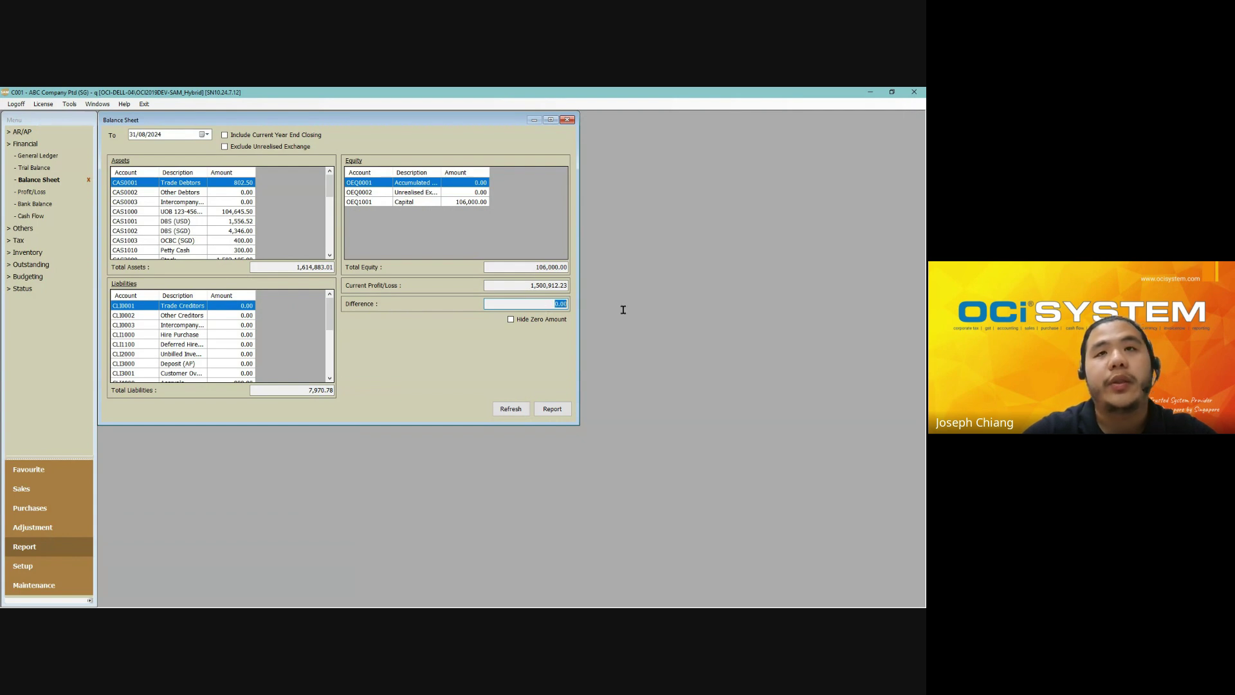
Step: Review the available Balance Sheet printouts, including the Transaction Currency version, and close the report options without printing
left_click(552, 408)
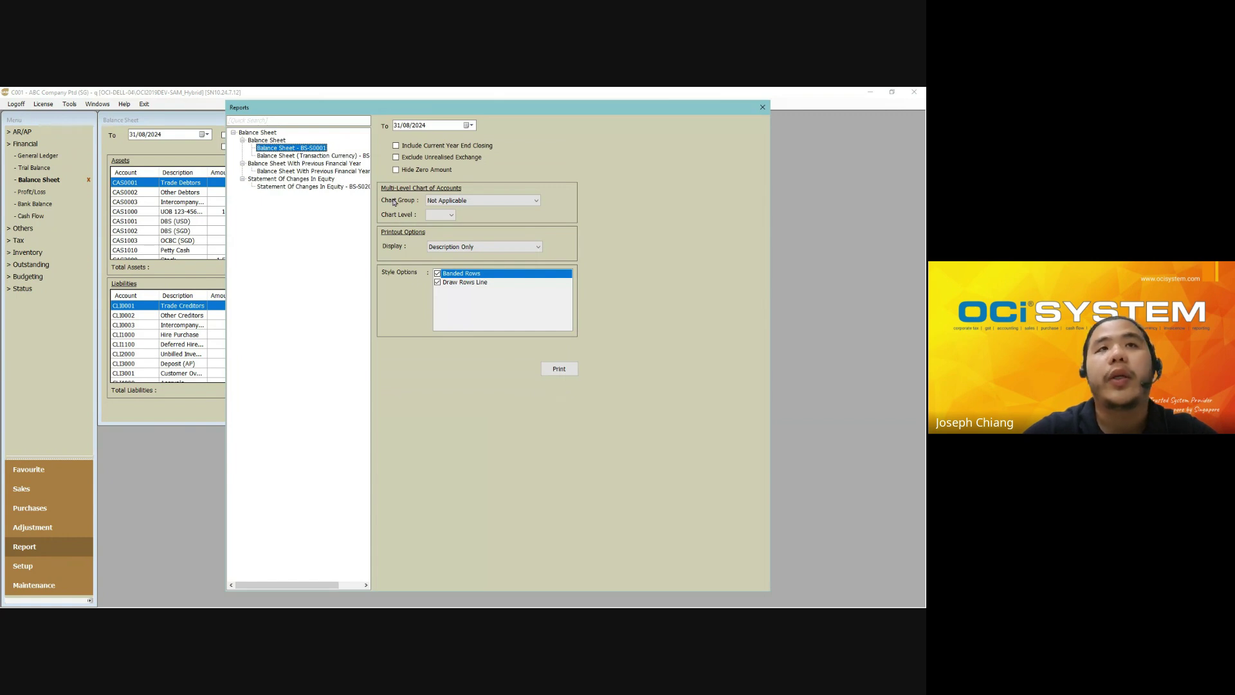
left_click(311, 156)
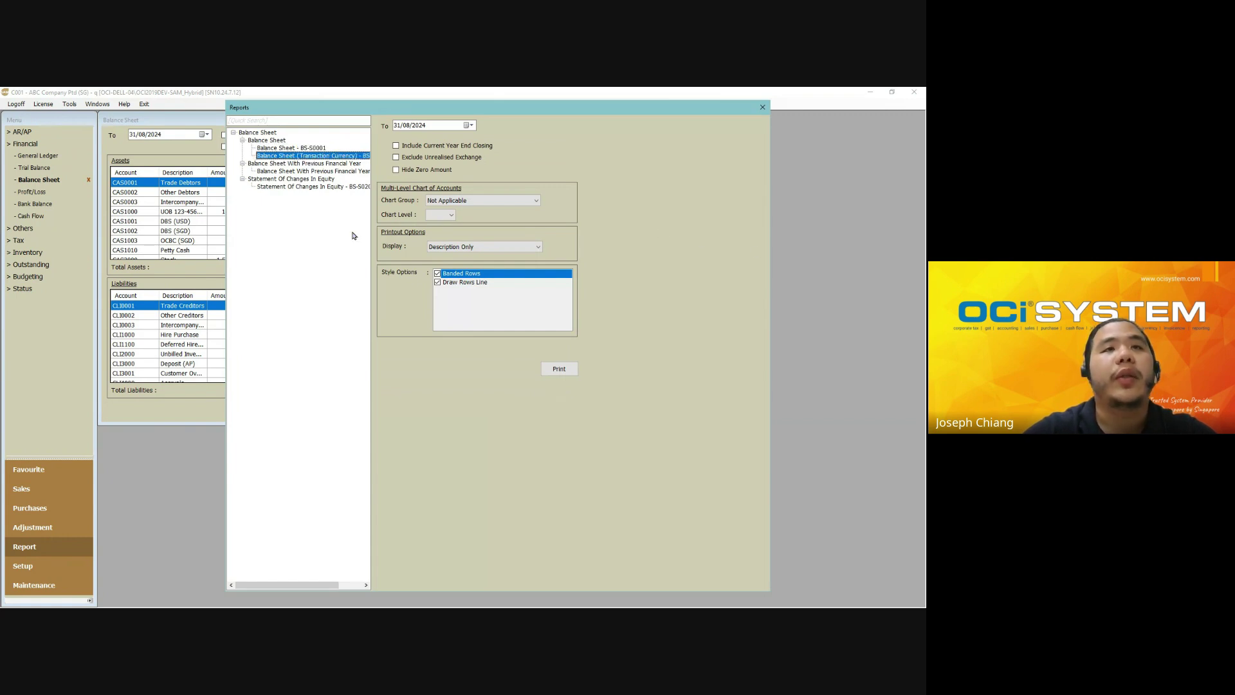
left_click(759, 111)
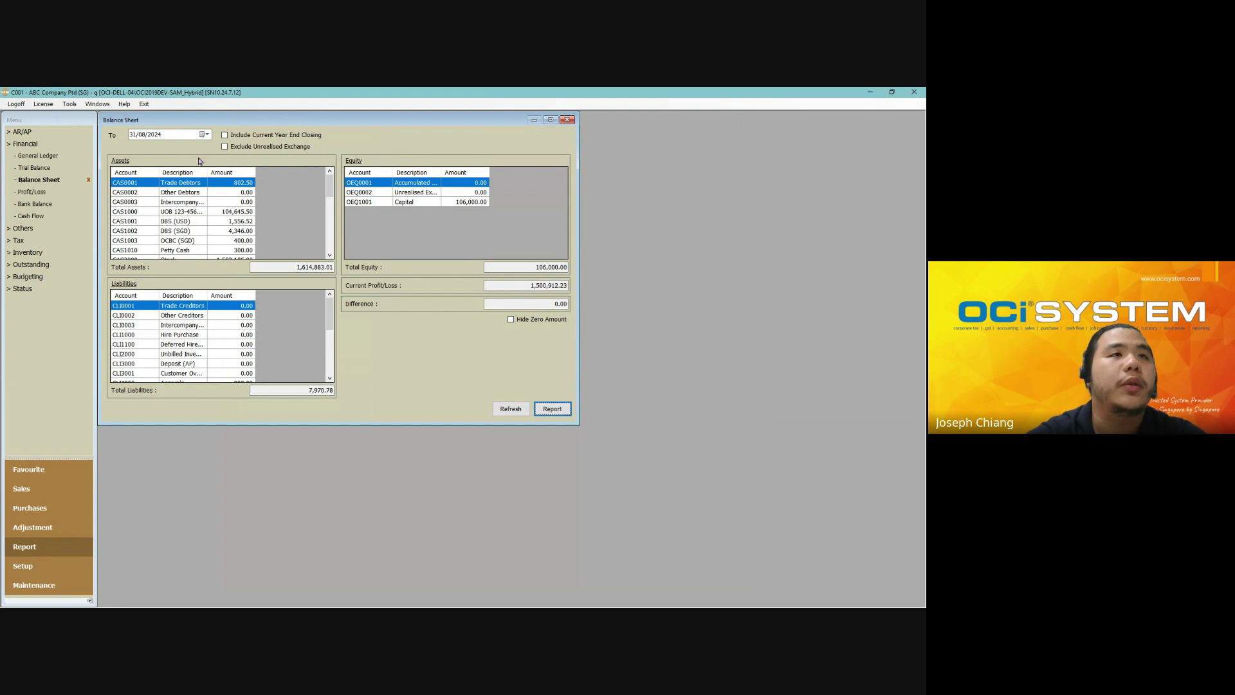
Step: Open the Profit & Loss report, locate its year-to-date overall total field, and close the report
left_click(32, 193)
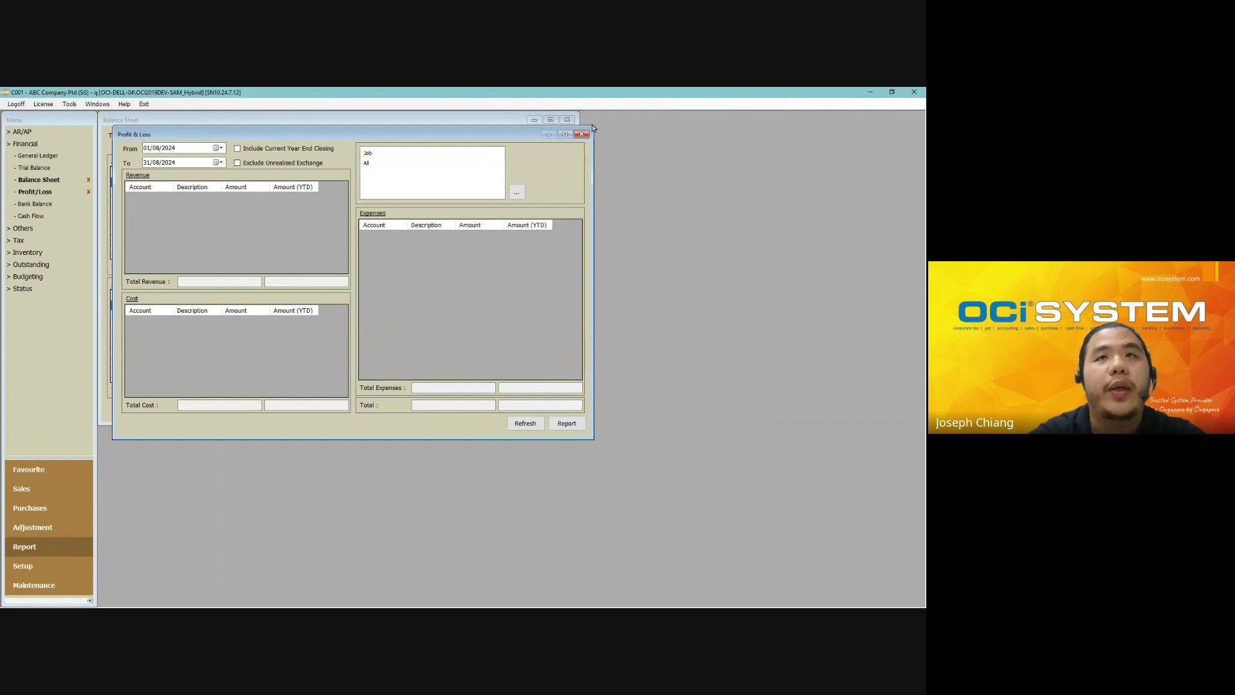
left_click(514, 404)
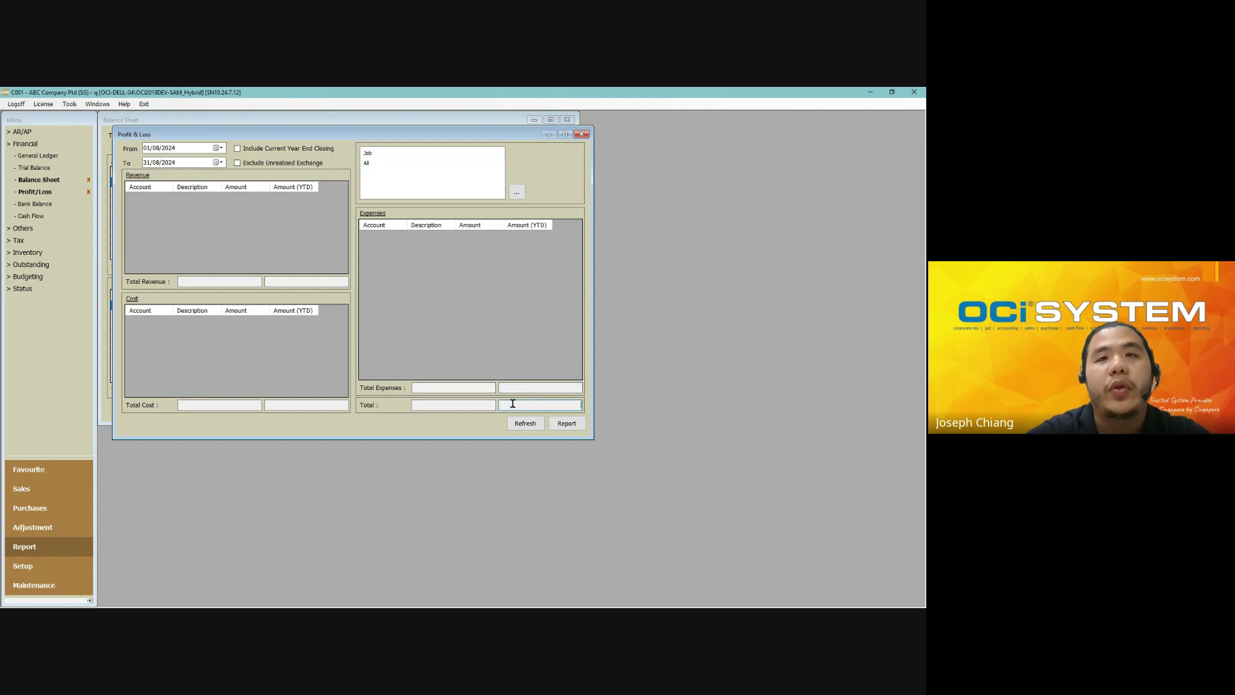
left_click(583, 135)
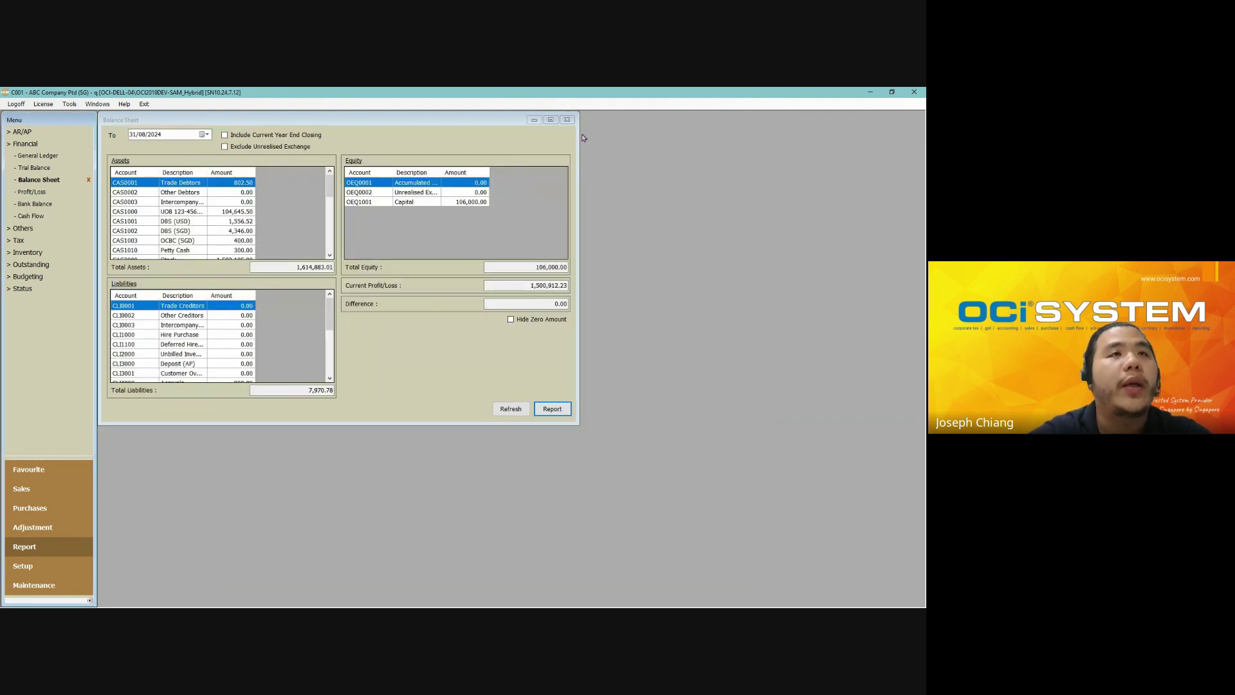
Step: Examine the Current Profit/Loss amount on the Balance Sheet, and close the Balance Sheet report
left_click(222, 125)
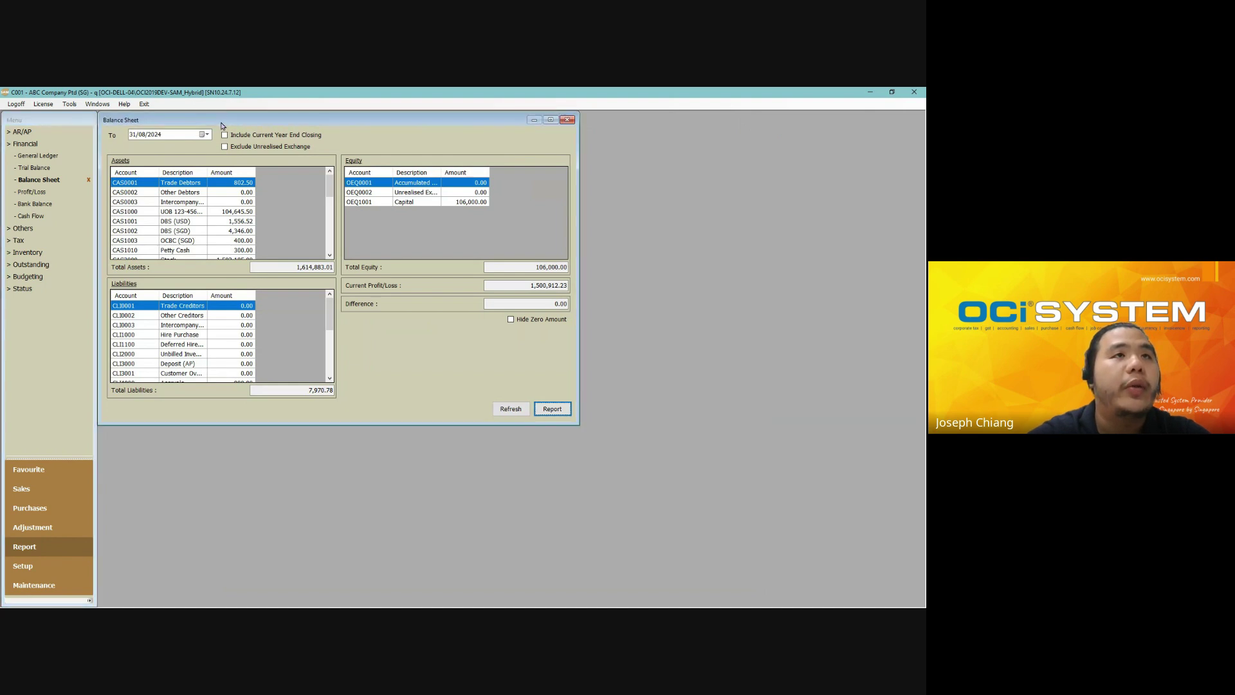
left_click(521, 285)
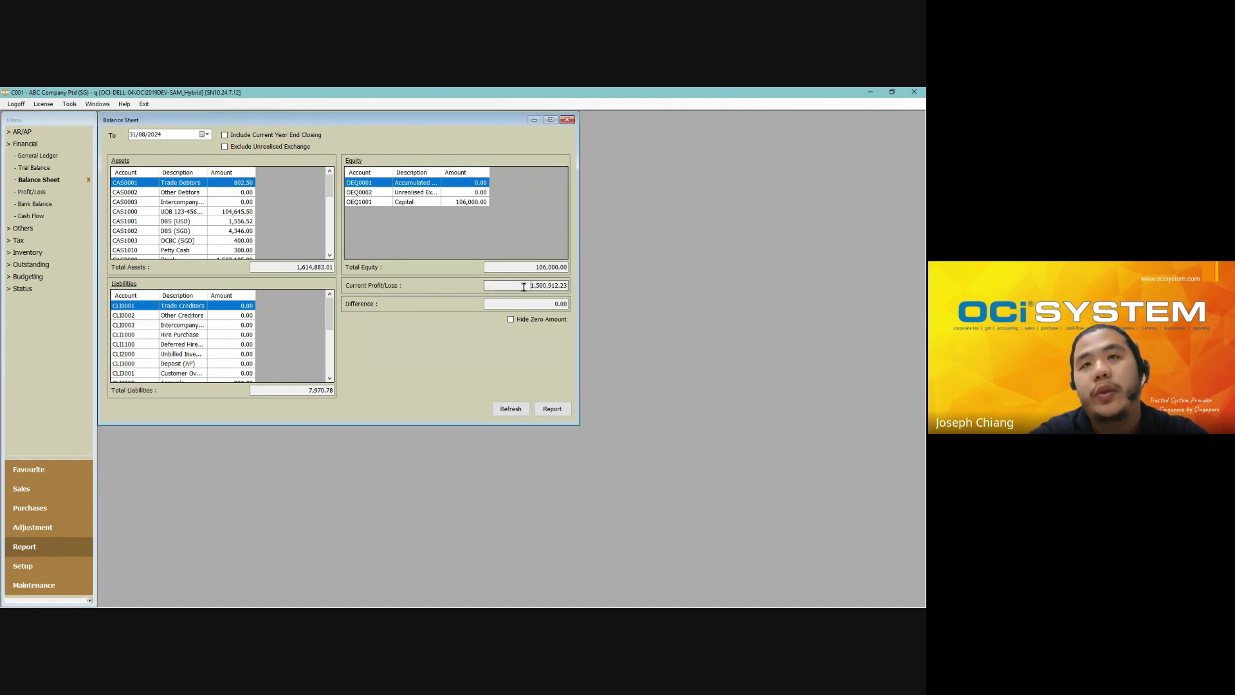
key("shift+End")
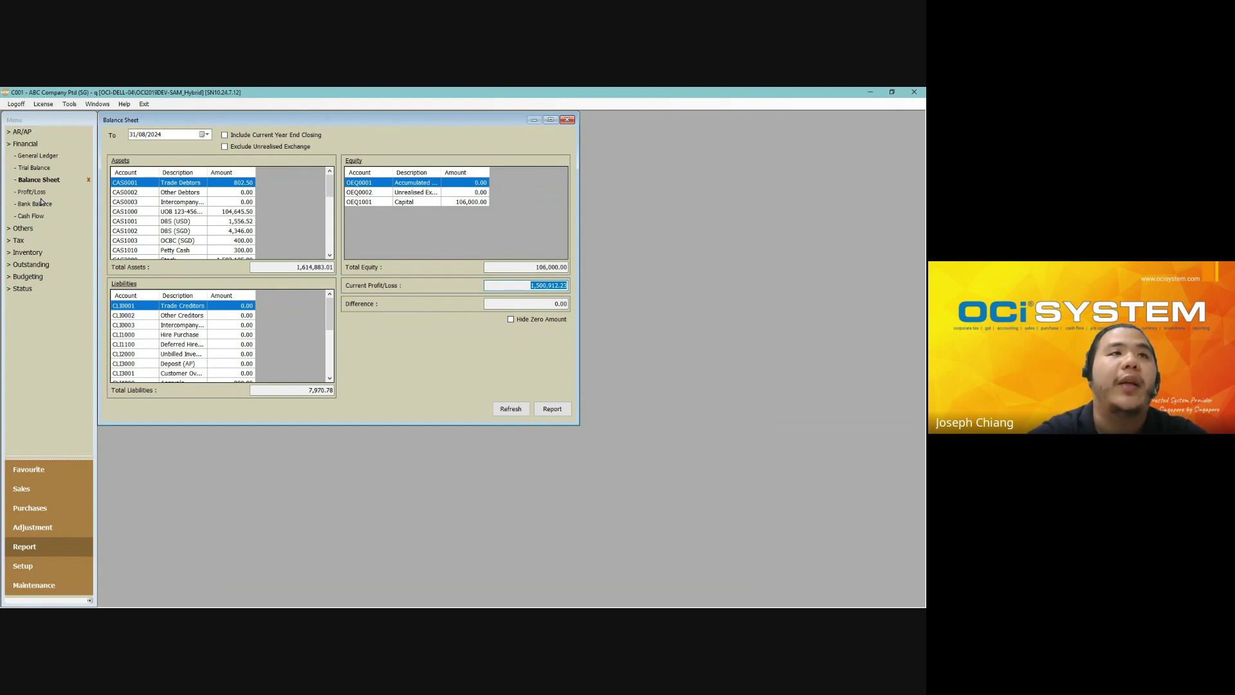
left_click(88, 179)
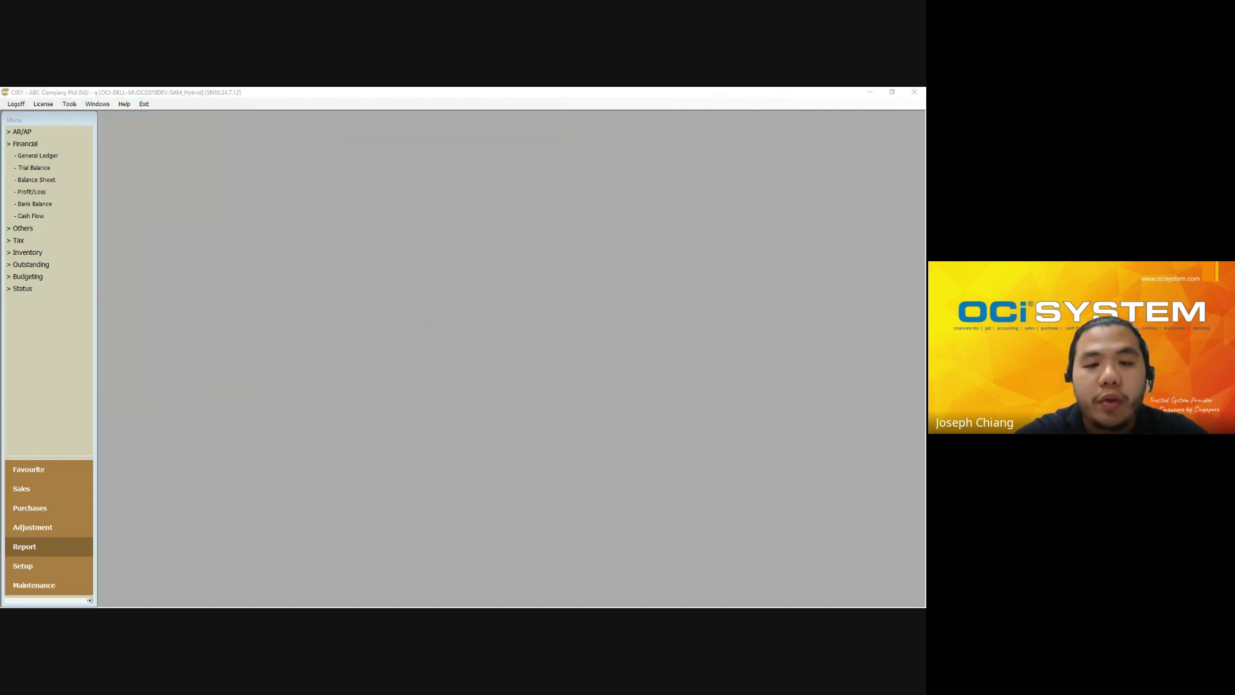